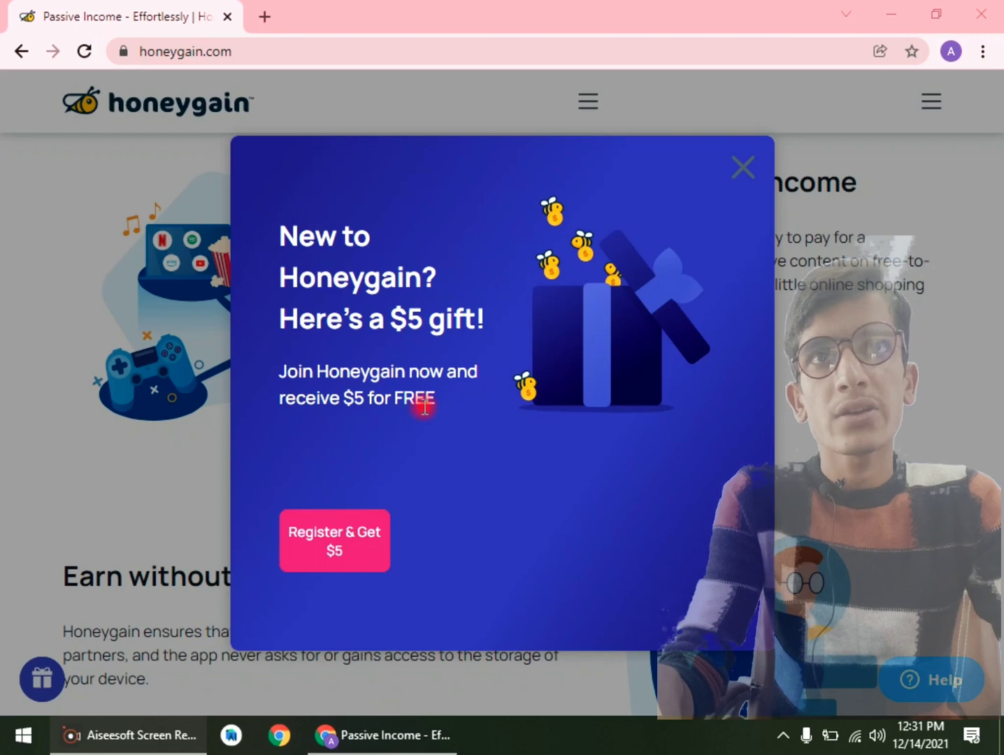
- Reload the Honeygain homepage and dismiss the $5 gift popup and banner
{"action": "left_click", "coordinate": [80, 55]}
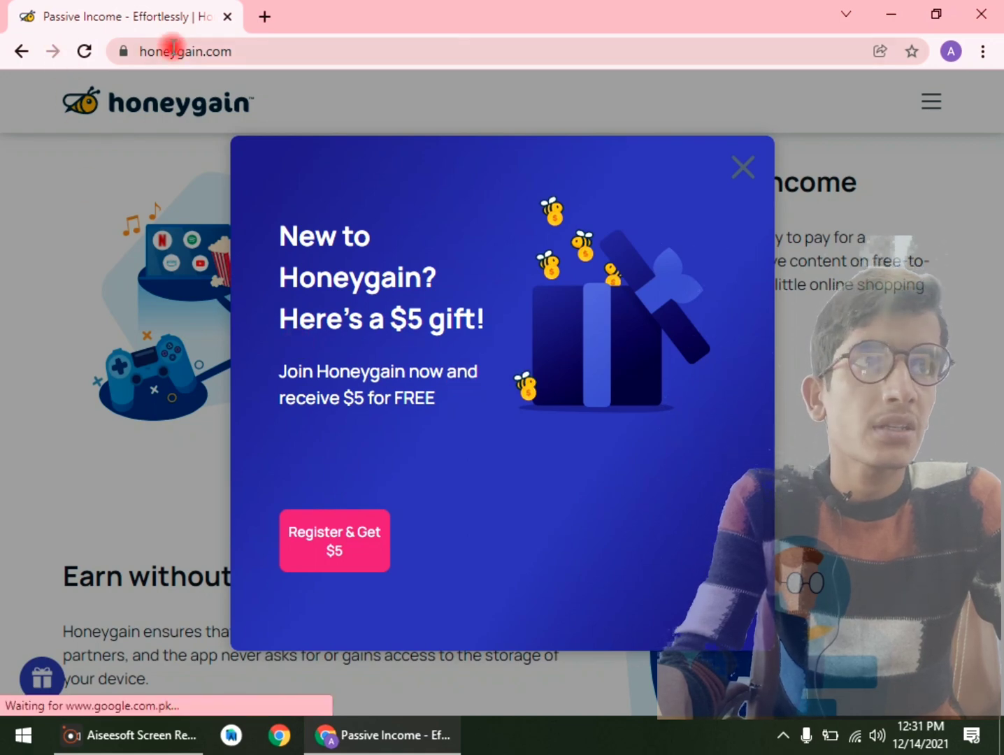
{"action": "left_click", "coordinate": [742, 166]}
{"action": "scroll", "coordinate": [514, 280], "scroll_direction": "down", "scroll_amount": 5}
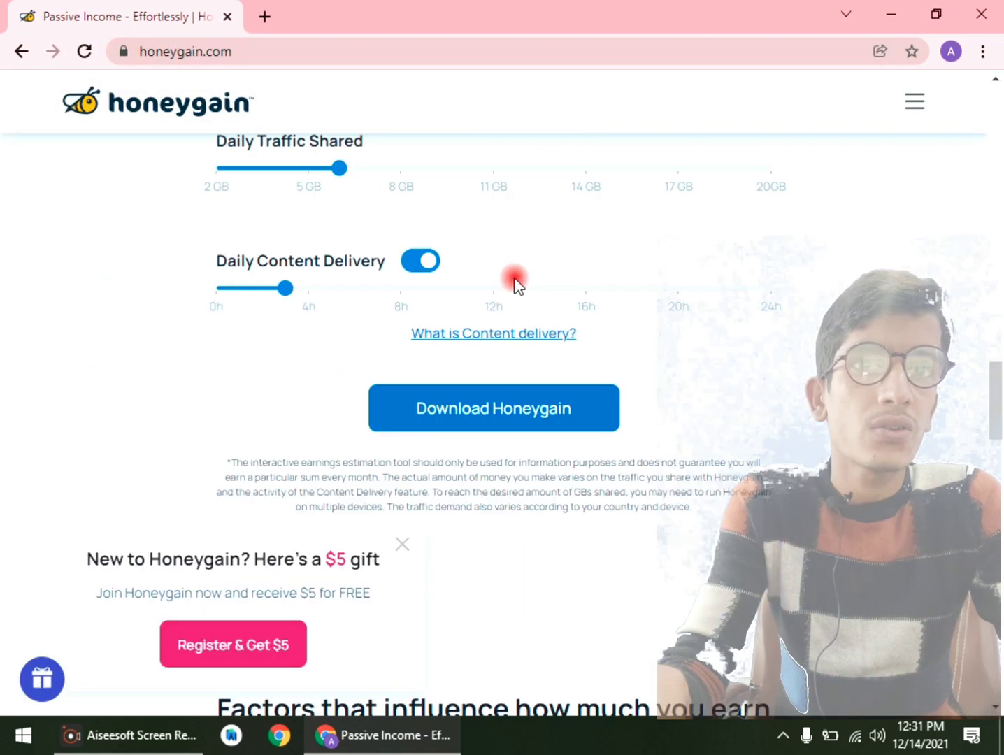
{"action": "scroll", "coordinate": [514, 281], "scroll_direction": "up", "scroll_amount": 10}
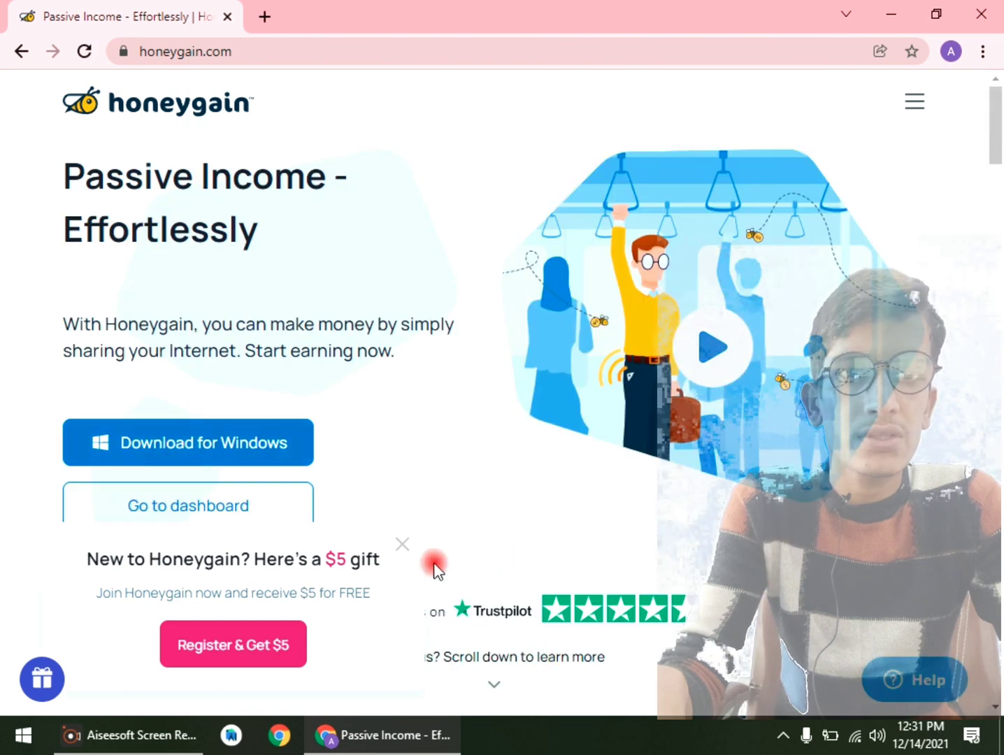
{"action": "left_click", "coordinate": [397, 552]}
- Start downloading the Honeygain installer for Windows
{"action": "left_click", "coordinate": [206, 444]}
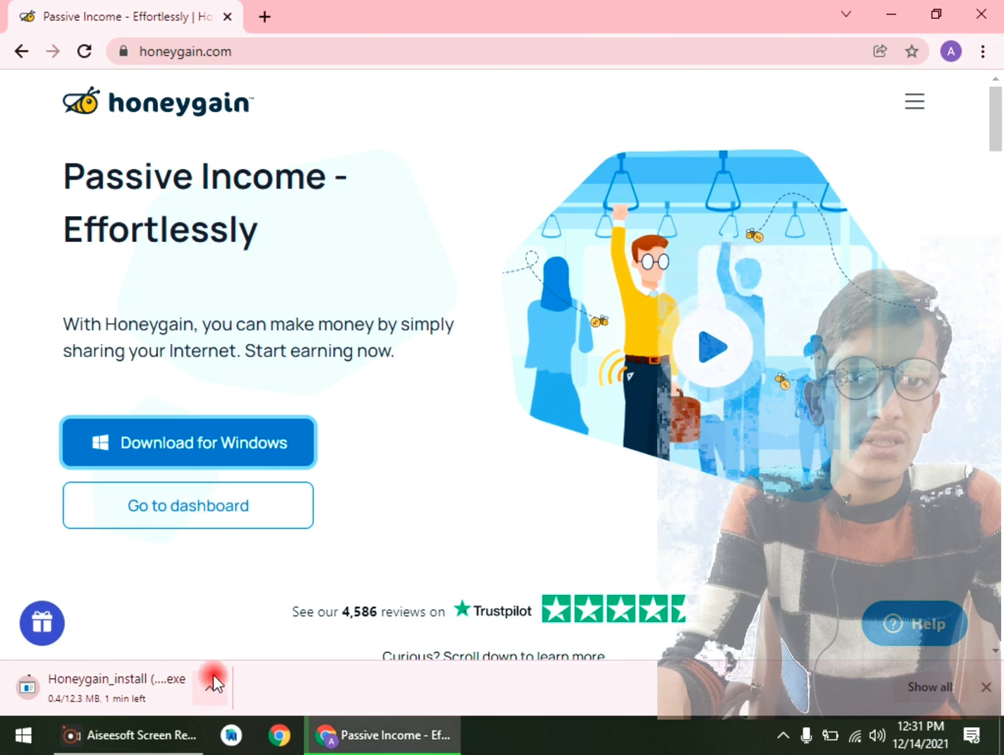
{"action": "left_click", "coordinate": [212, 681]}
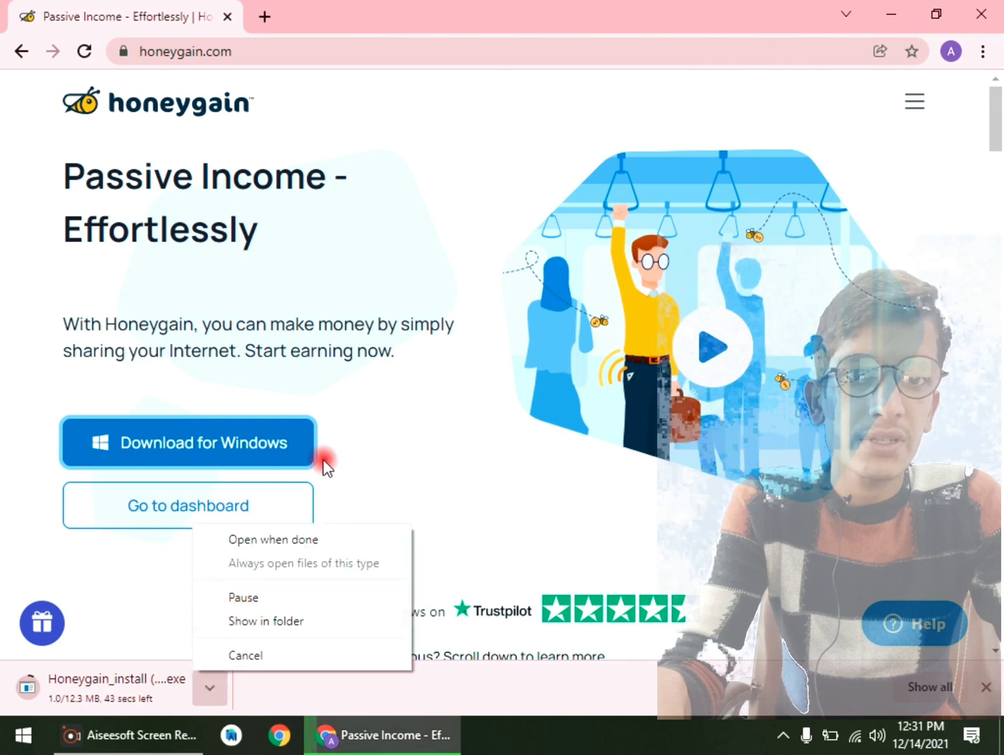
{"action": "left_click", "coordinate": [473, 454]}
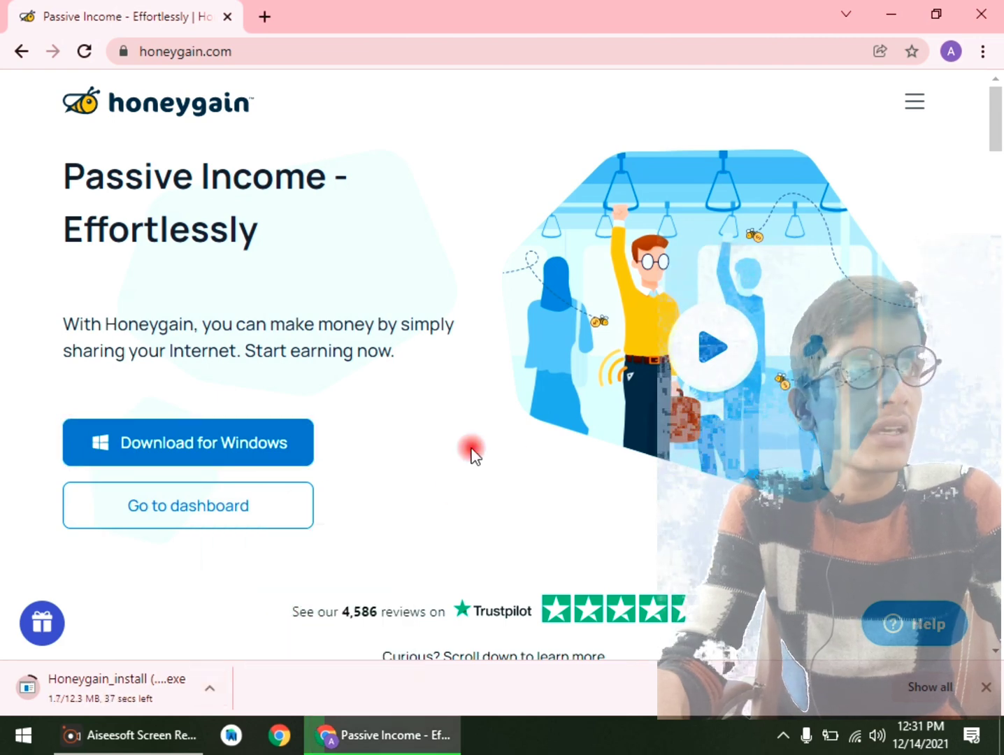
{"action": "left_click", "coordinate": [913, 105]}
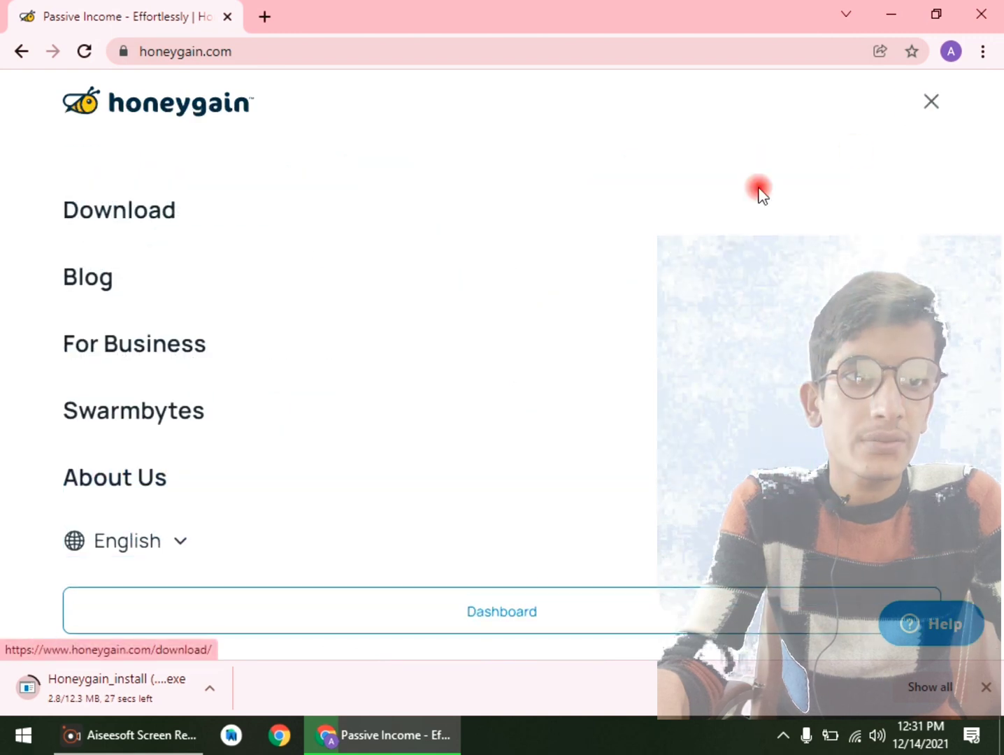
- Open the dashboard in a new tab, close the homepage tab, and auto-open the installer when done
{"action": "left_click", "coordinate": [497, 615]}
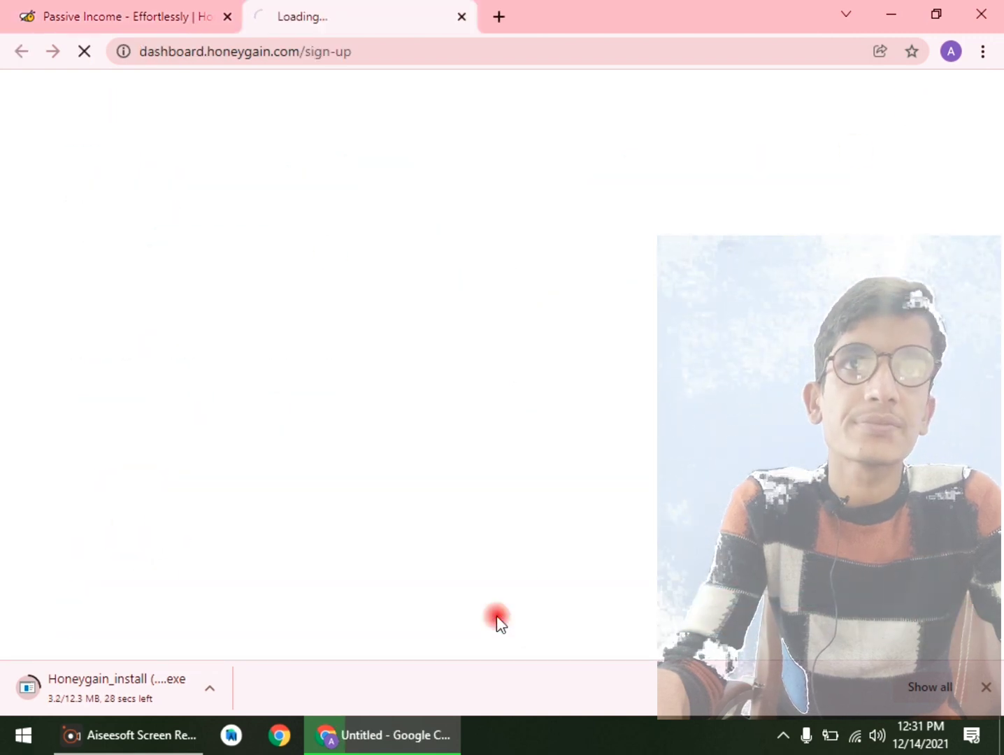
{"action": "left_click", "coordinate": [228, 17]}
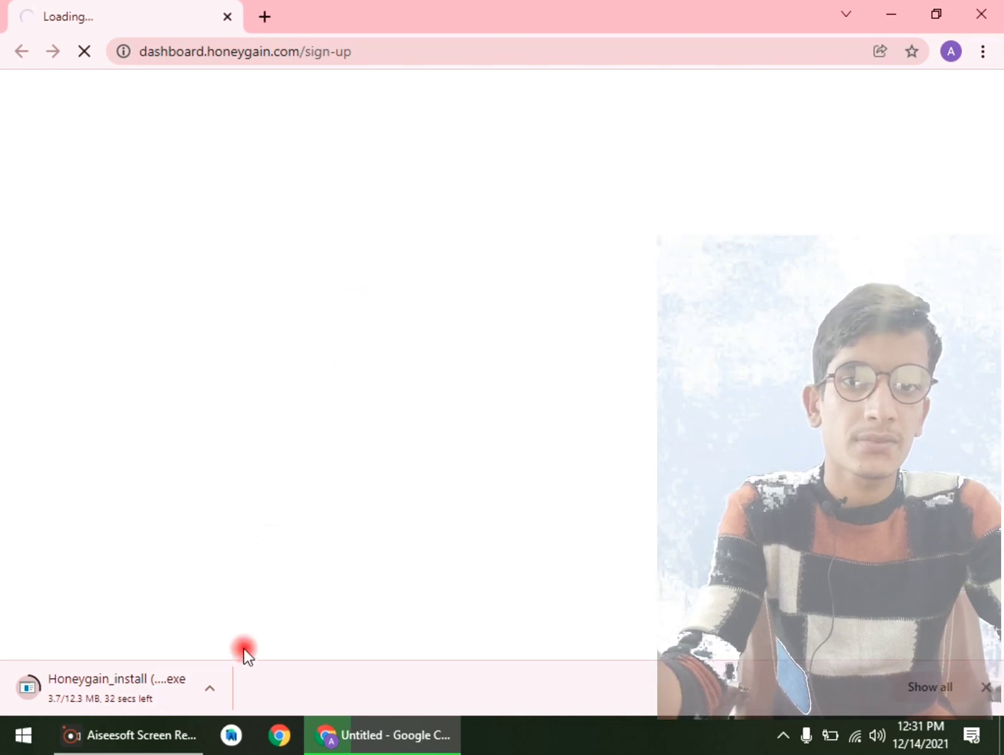
{"action": "left_click", "coordinate": [108, 690]}
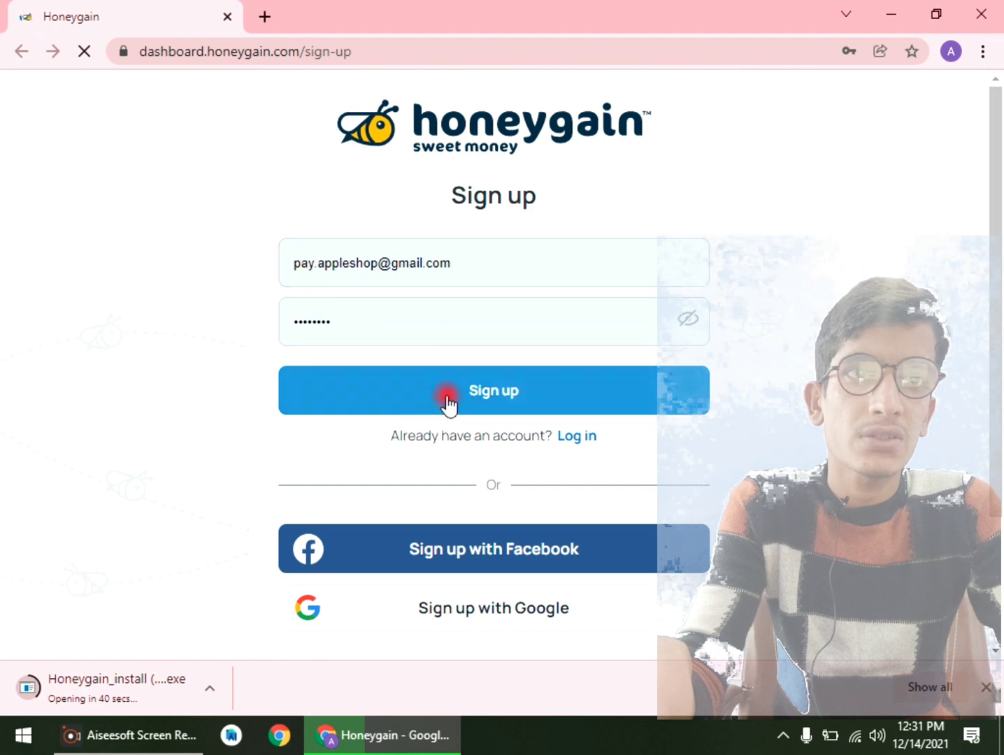
- Switch to the login page and sign in with the saved credentials, showing a 5,000.33 balance
{"action": "left_click", "coordinate": [586, 439]}
{"action": "left_click", "coordinate": [499, 423]}
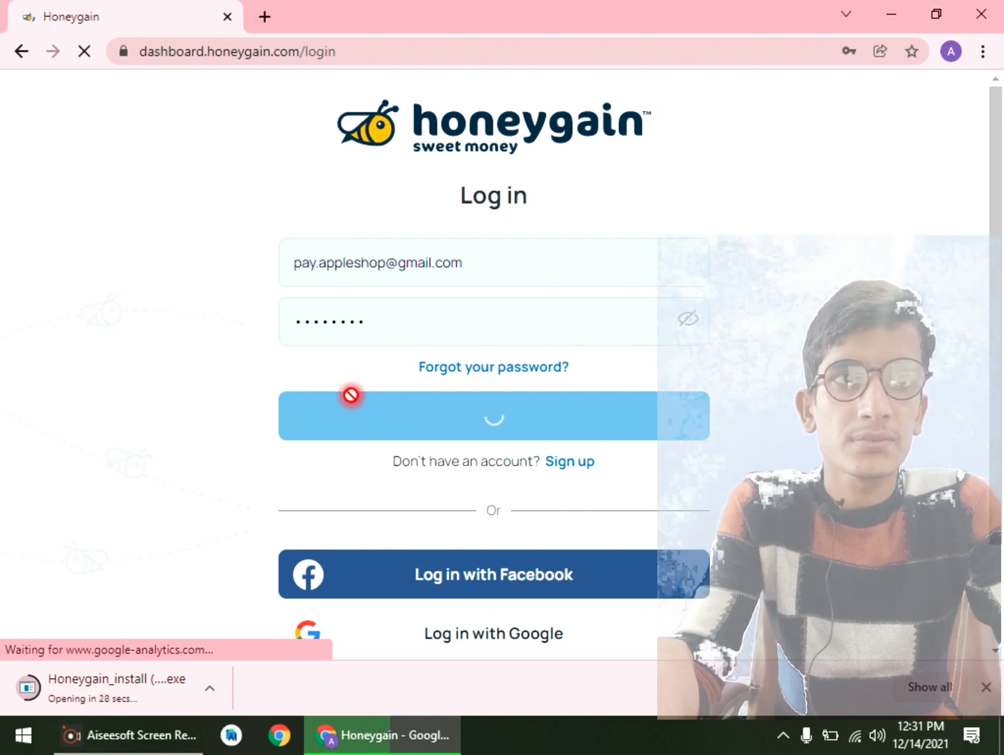
{"action": "scroll", "coordinate": [350, 396], "scroll_direction": "down", "scroll_amount": 2}
{"action": "scroll", "coordinate": [351, 396], "scroll_direction": "up", "scroll_amount": 2}
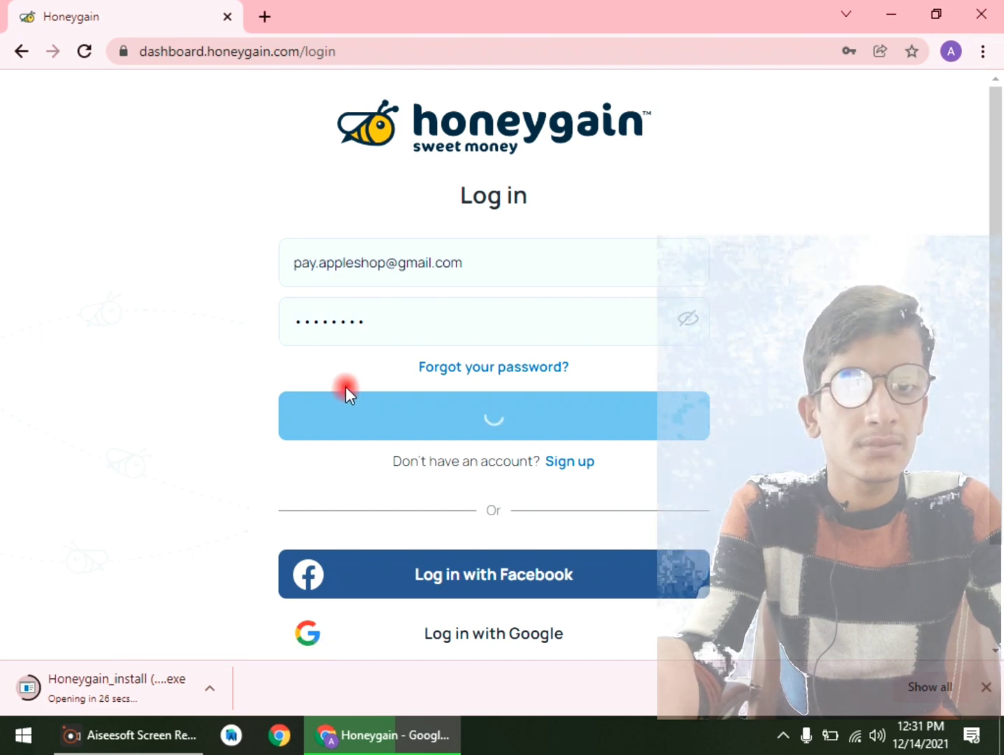
{"action": "left_click", "coordinate": [168, 683]}
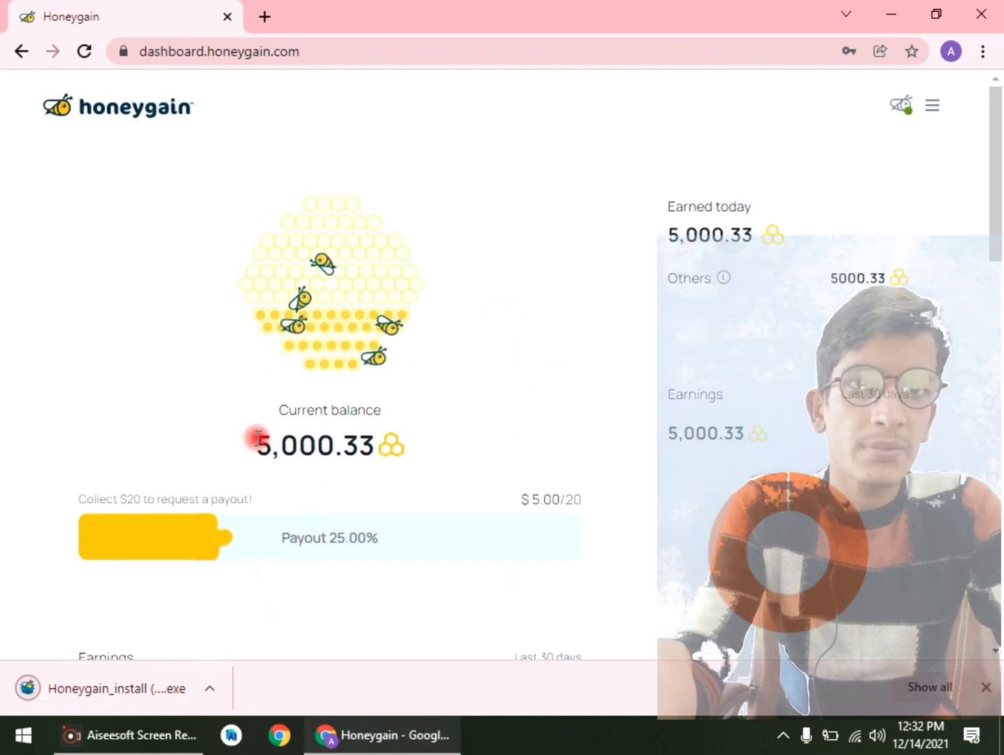
- Highlight the 5,000.33 balance and the /20 payout target on the dashboard
{"action": "left_click_drag", "start_coordinate": [258, 439], "coordinate": [349, 444]}
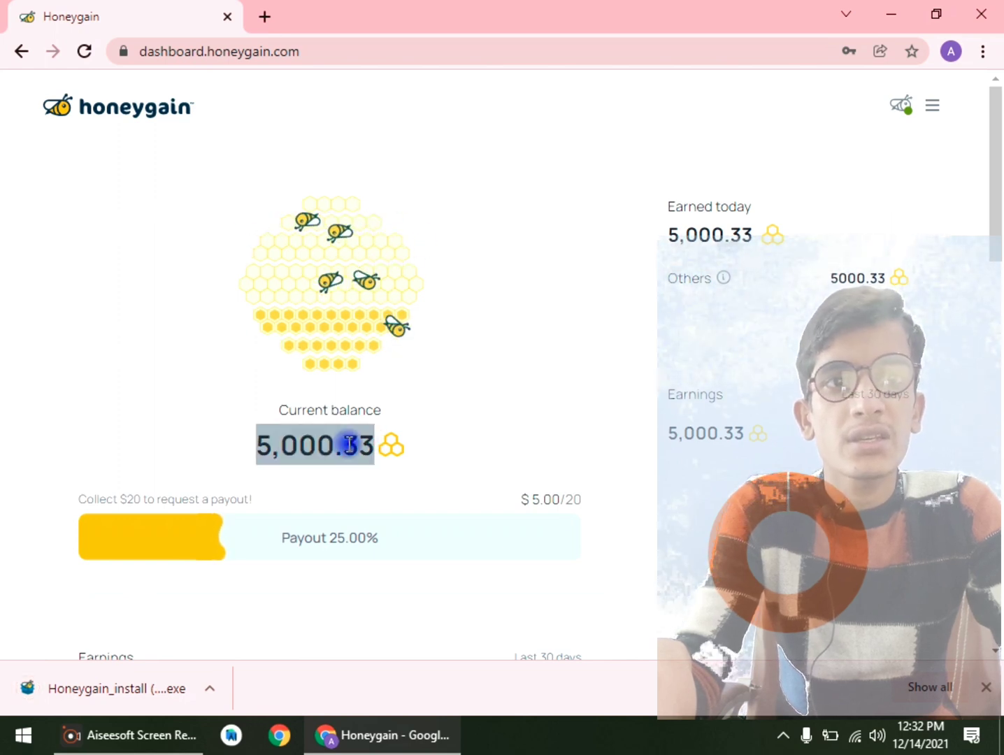
{"action": "left_click", "coordinate": [349, 445]}
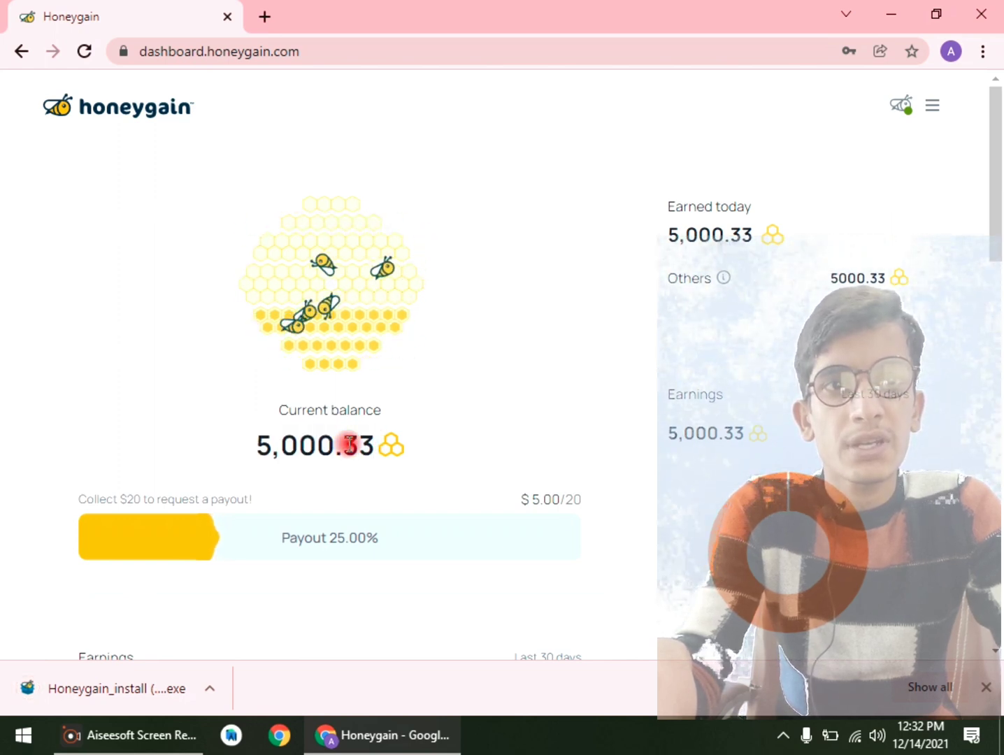
{"action": "double_click", "coordinate": [350, 445]}
{"action": "left_click", "coordinate": [348, 442]}
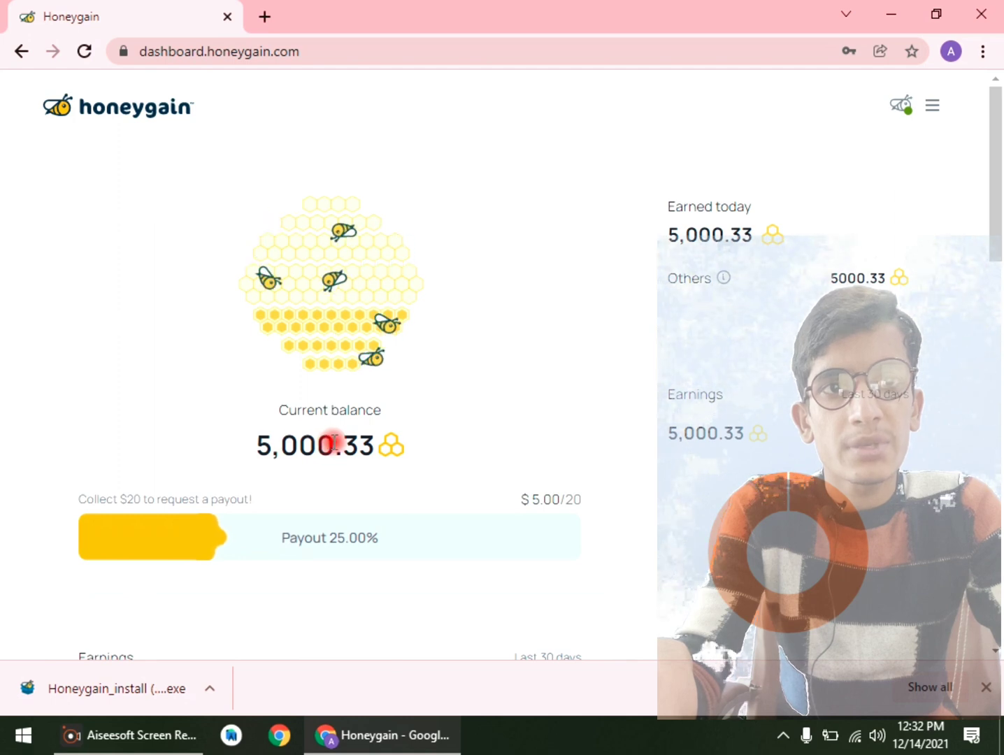
{"action": "left_click_drag", "start_coordinate": [334, 442], "coordinate": [254, 439]}
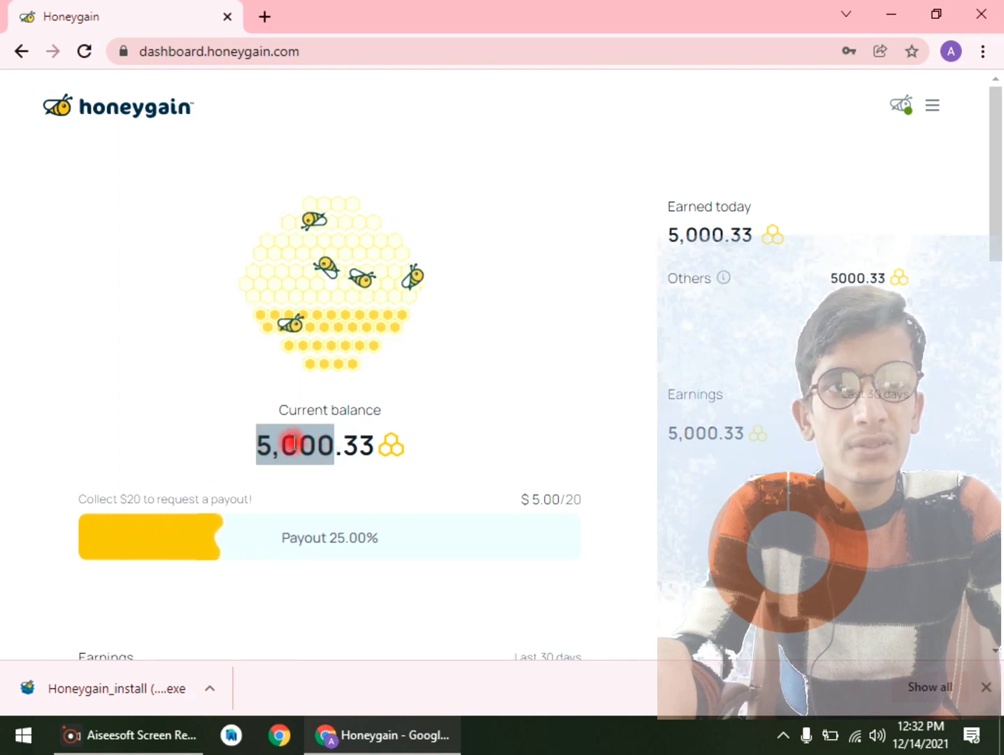
{"action": "double_click", "coordinate": [291, 441]}
{"action": "left_click", "coordinate": [292, 440]}
{"action": "double_click", "coordinate": [384, 453]}
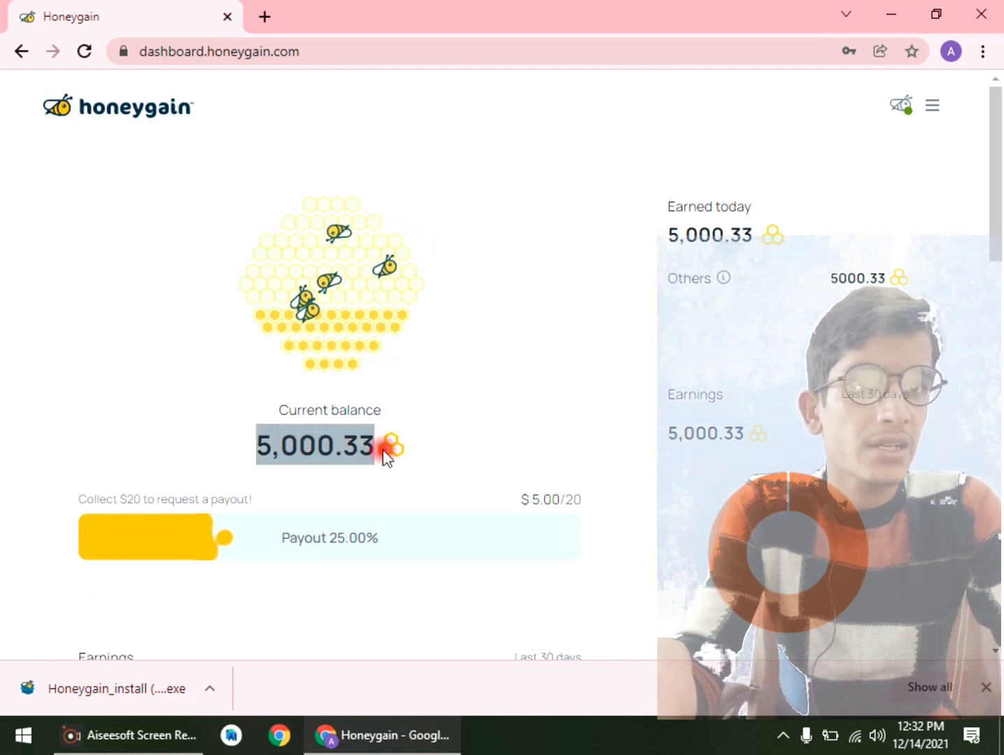
{"action": "left_click", "coordinate": [448, 474]}
{"action": "left_click", "coordinate": [554, 499]}
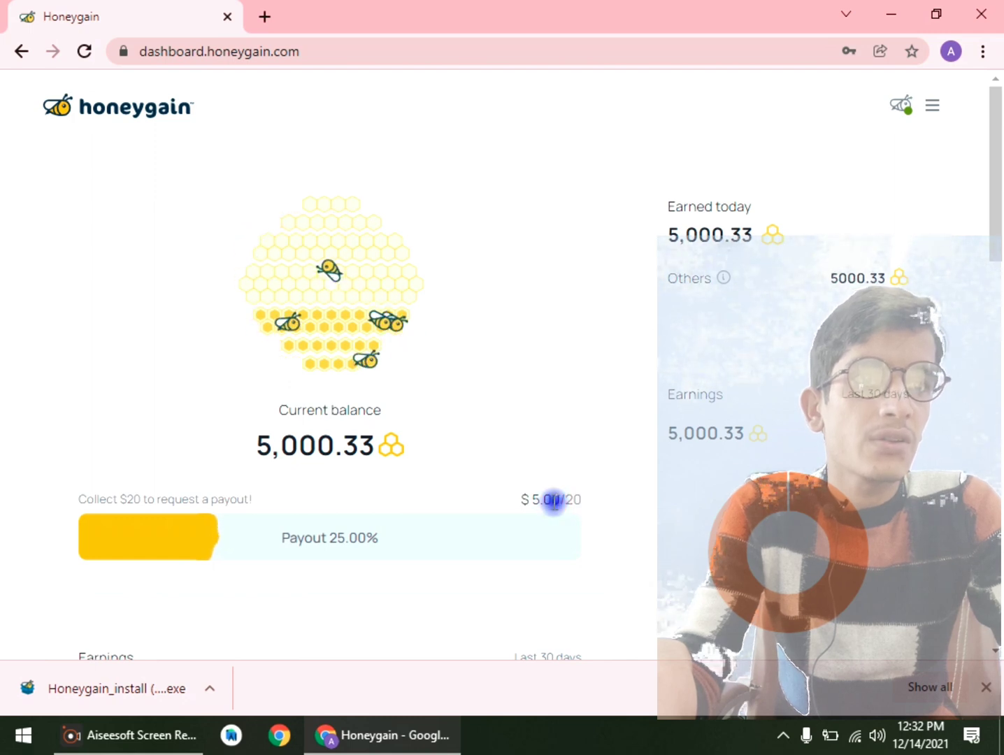
{"action": "left_click", "coordinate": [529, 498]}
{"action": "left_click", "coordinate": [562, 498]}
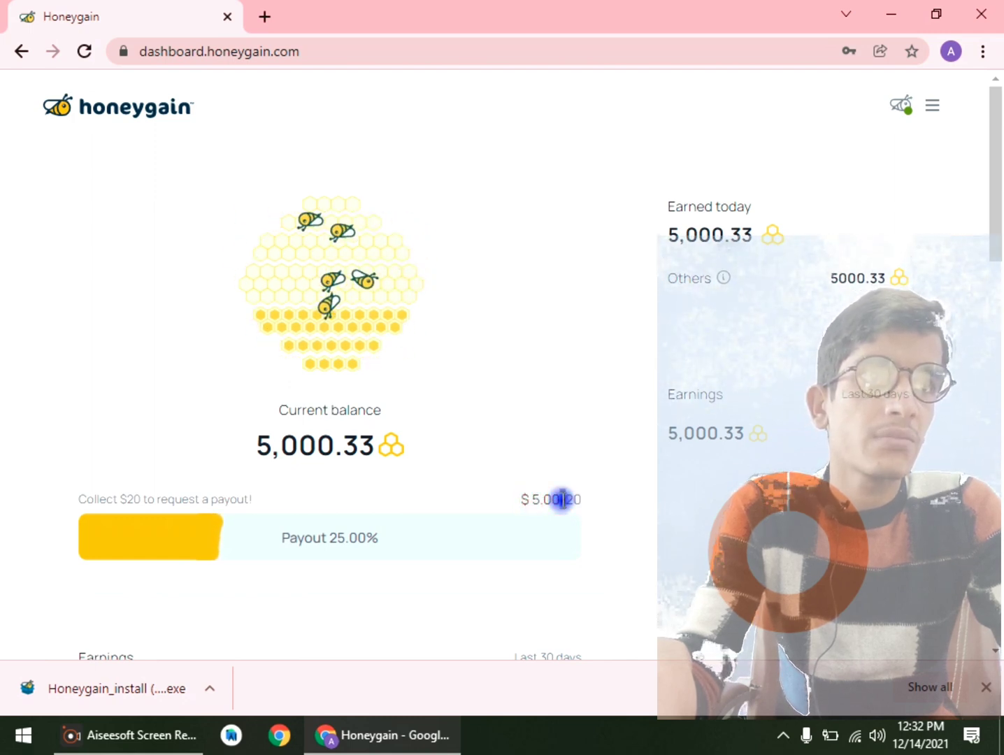
{"action": "left_click_drag", "start_coordinate": [562, 499], "coordinate": [581, 499]}
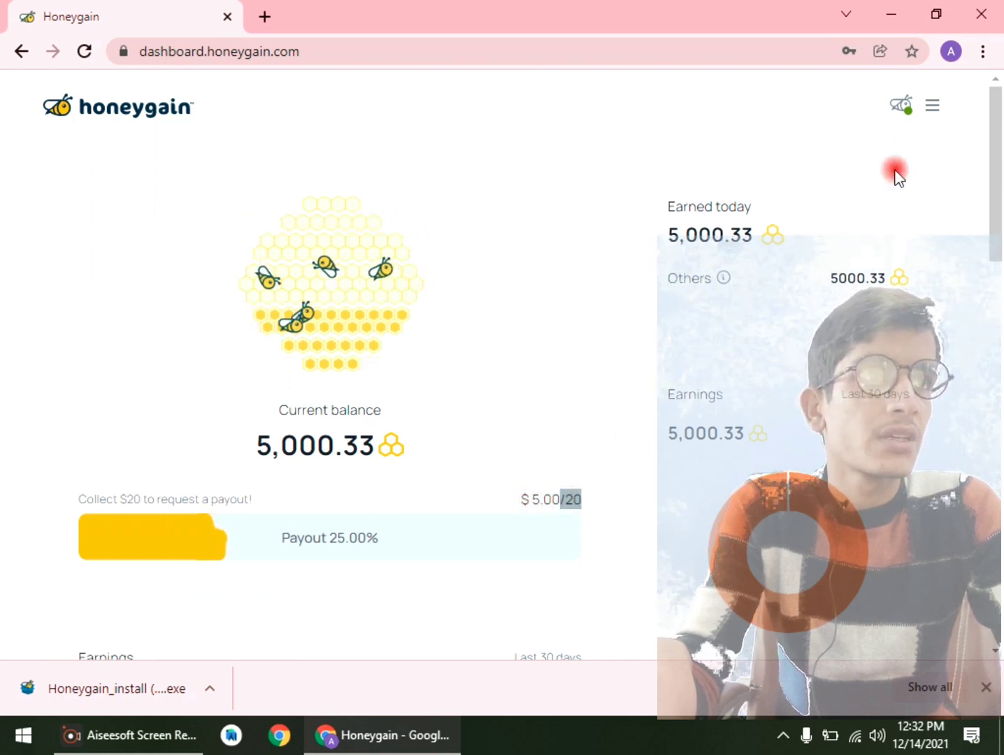
- Confirm in the account panel that 1 device is actively sharing, then close the panel
{"action": "left_click", "coordinate": [930, 106]}
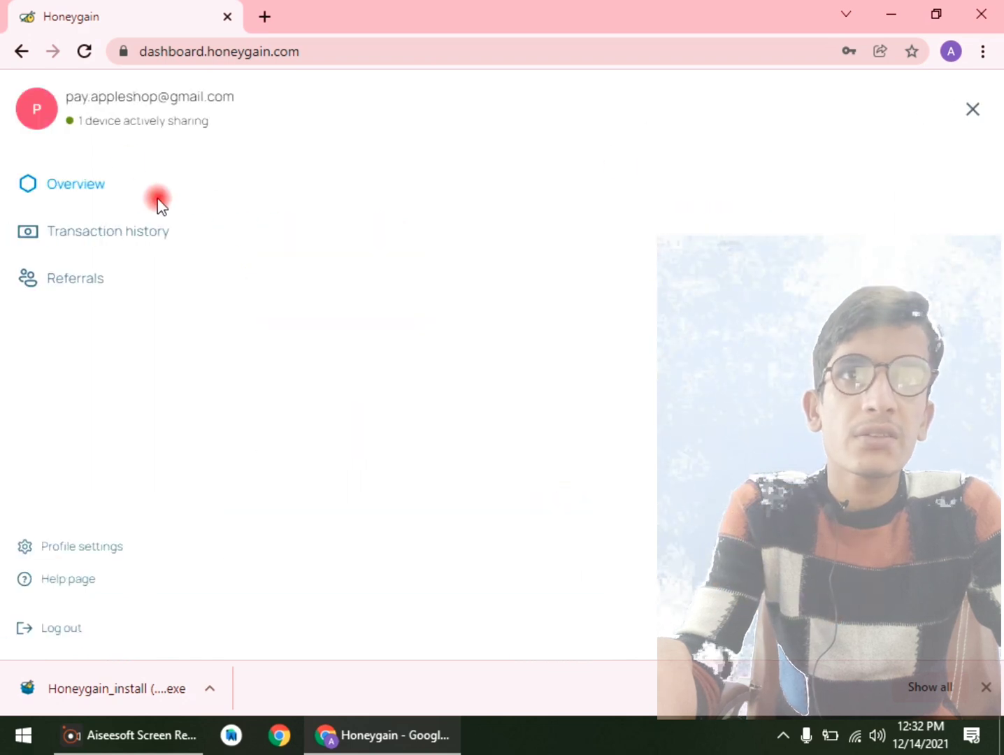
{"action": "left_click_drag", "start_coordinate": [77, 125], "coordinate": [209, 127]}
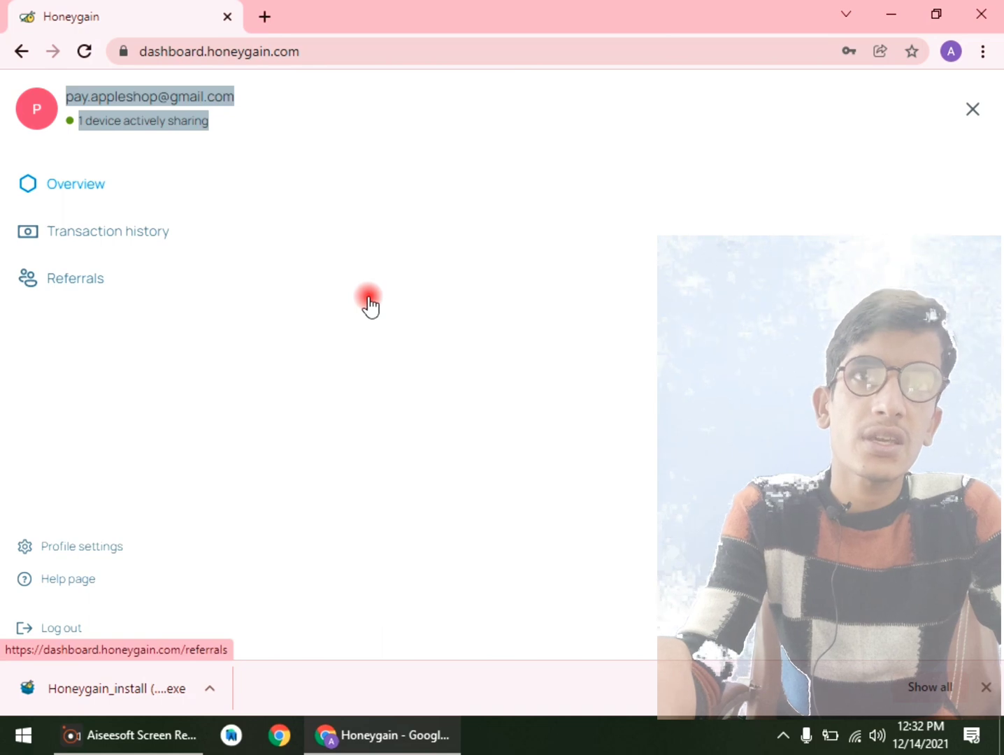
{"action": "triple_click", "coordinate": [188, 122]}
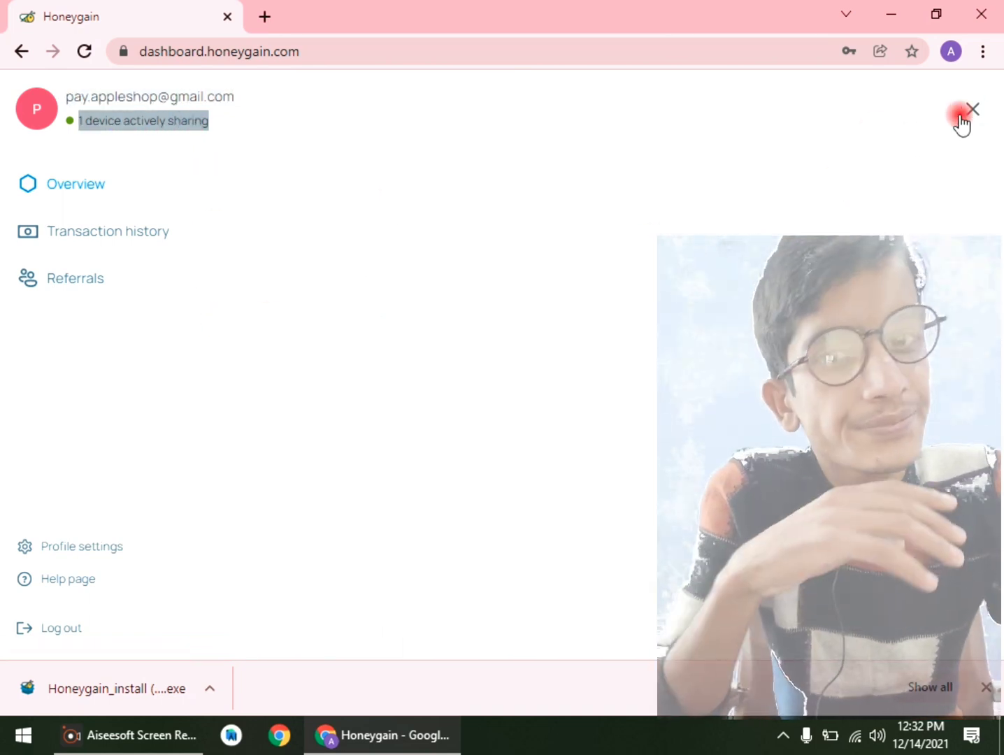
{"action": "left_click", "coordinate": [961, 113]}
- Scroll to My active devices and highlight the Windows 10 Dell Inc. device
{"action": "scroll", "coordinate": [377, 434], "scroll_direction": "down", "scroll_amount": 5}
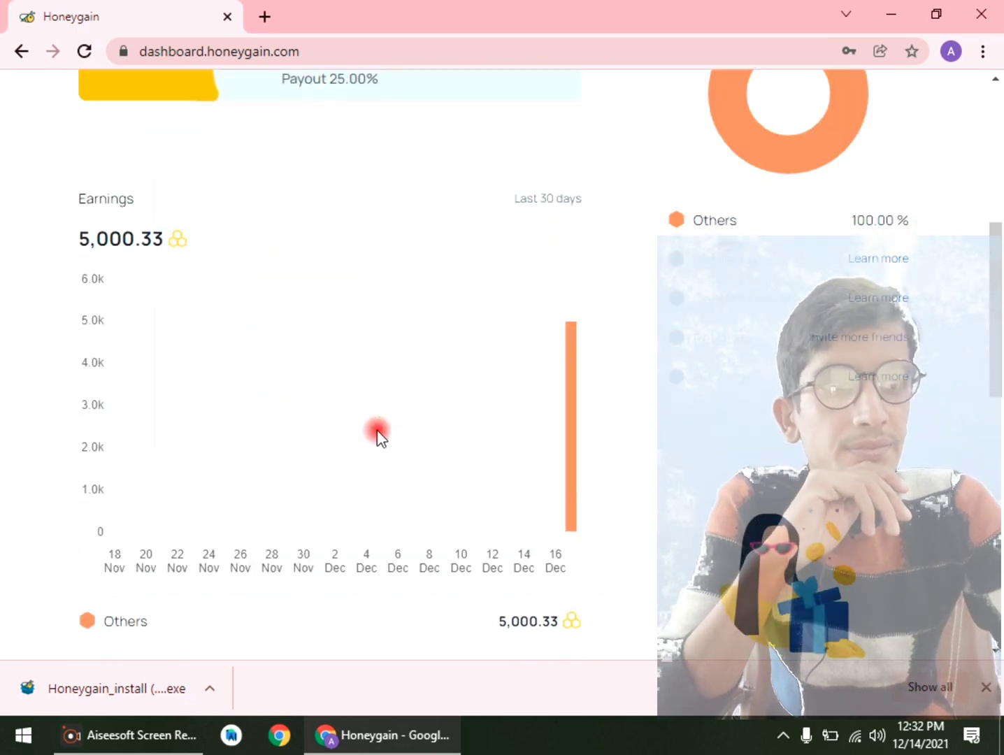
{"action": "scroll", "coordinate": [377, 440], "scroll_direction": "down", "scroll_amount": 3}
{"action": "scroll", "coordinate": [415, 450], "scroll_direction": "down", "scroll_amount": 3}
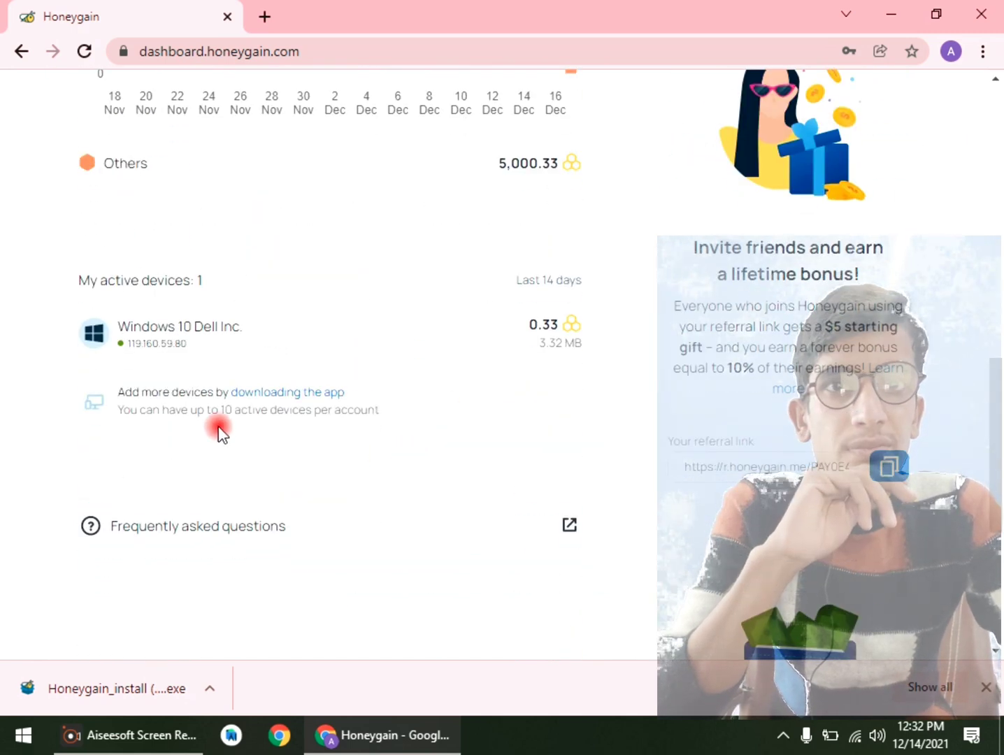
{"action": "left_click_drag", "start_coordinate": [121, 325], "coordinate": [247, 329]}
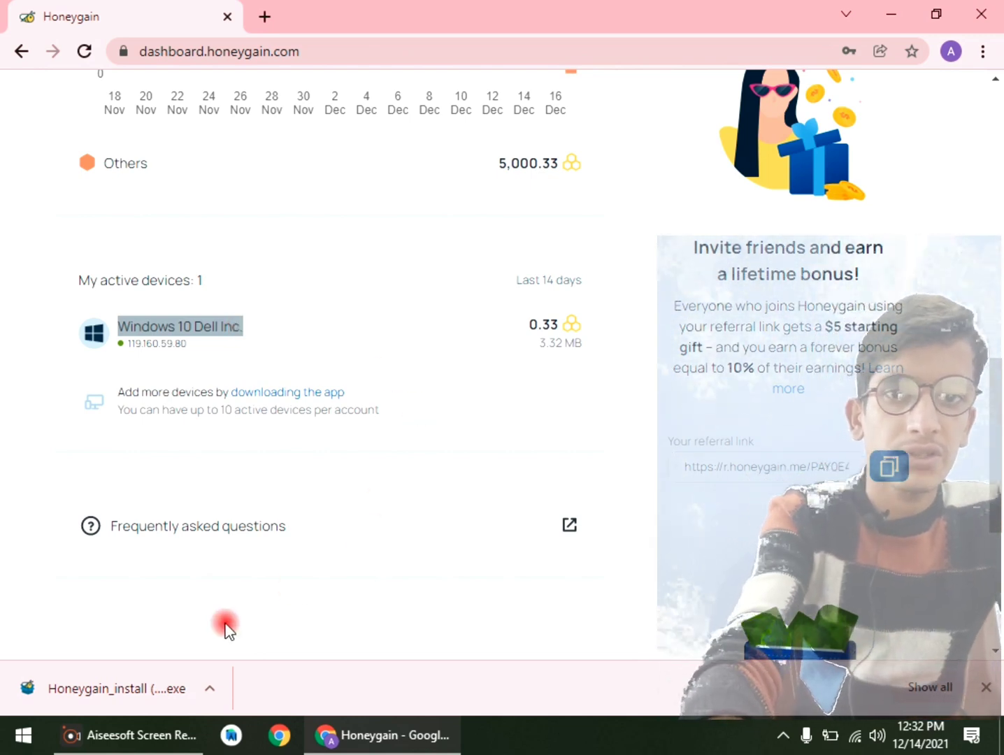
- Launch the downloaded installer and open the Honeygain download page at its Windows section
{"action": "left_click", "coordinate": [167, 687]}
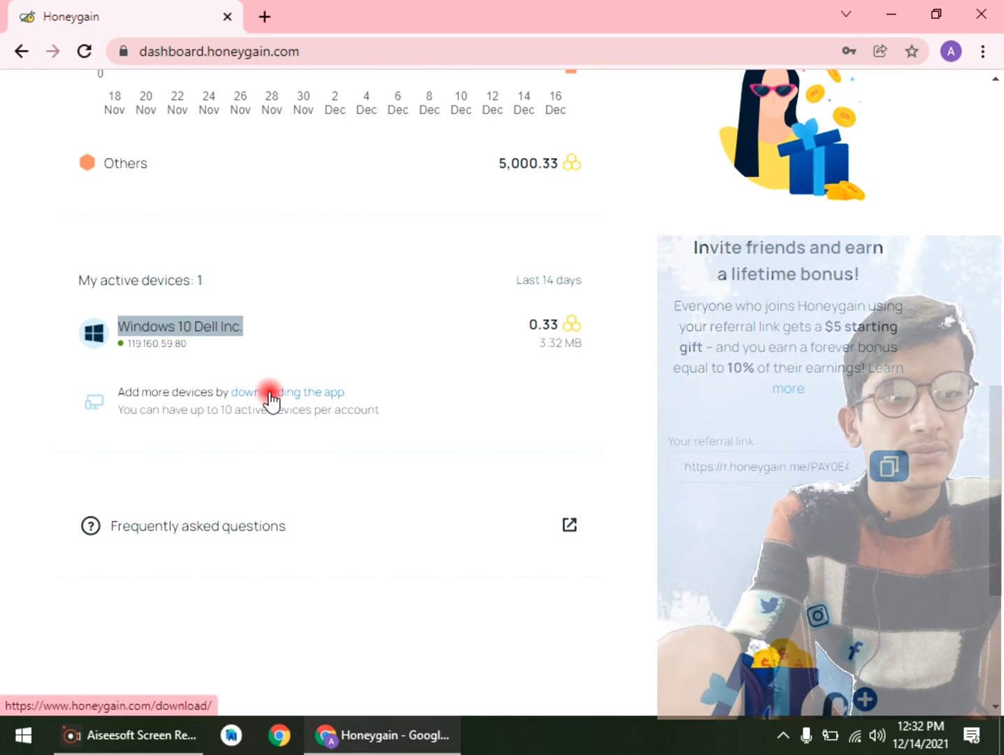
{"action": "left_click", "coordinate": [372, 388]}
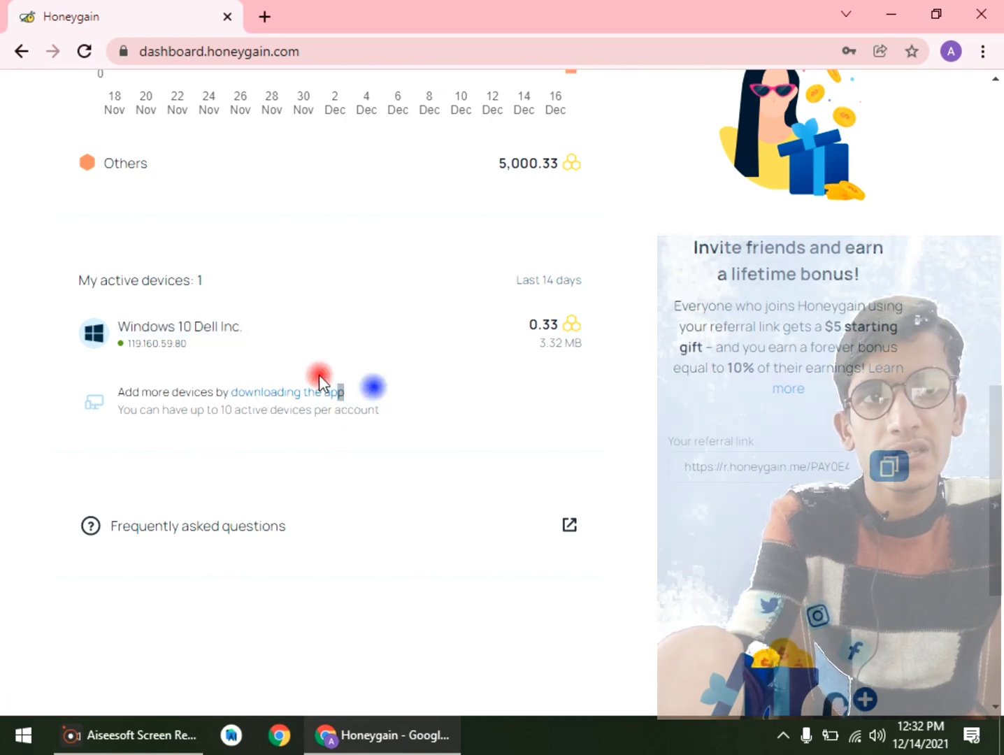
{"action": "left_click", "coordinate": [240, 395]}
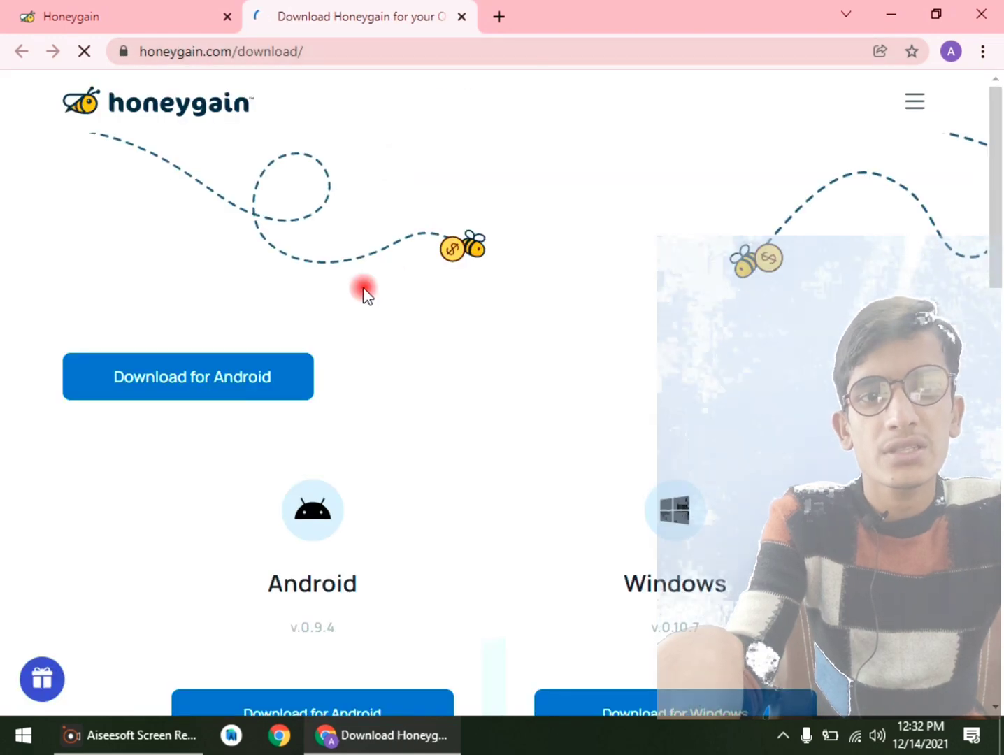
{"action": "scroll", "coordinate": [356, 293], "scroll_direction": "down", "scroll_amount": 3}
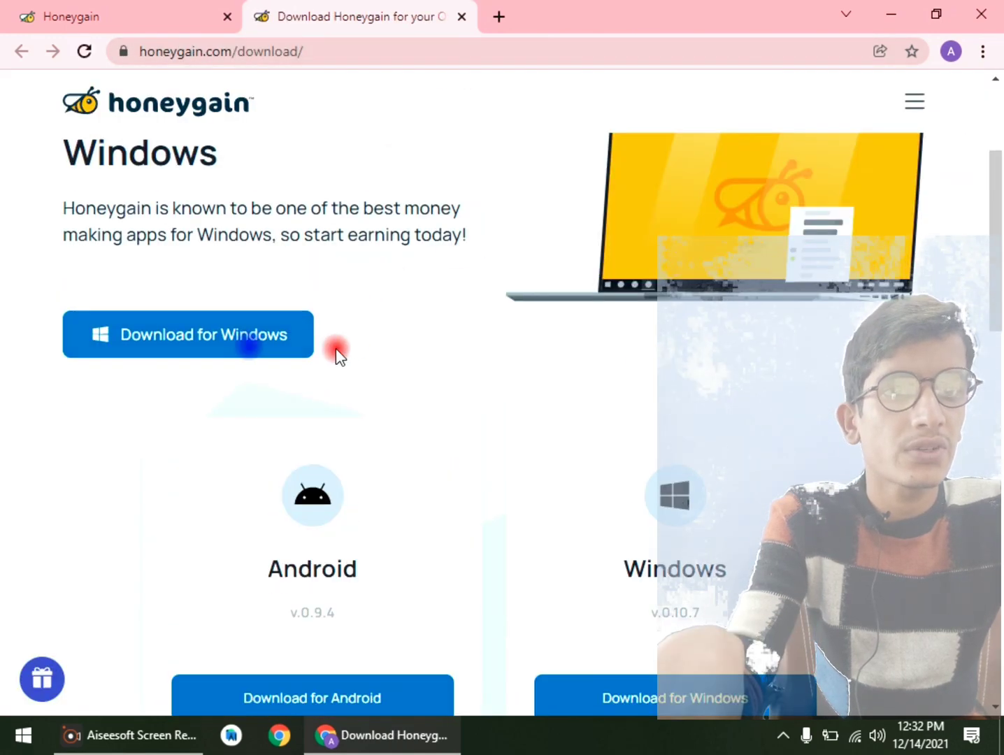
- Bring the Honeygain Setup wizard forward and install into the default folder
{"action": "scroll", "coordinate": [447, 502], "scroll_direction": "down", "scroll_amount": 6}
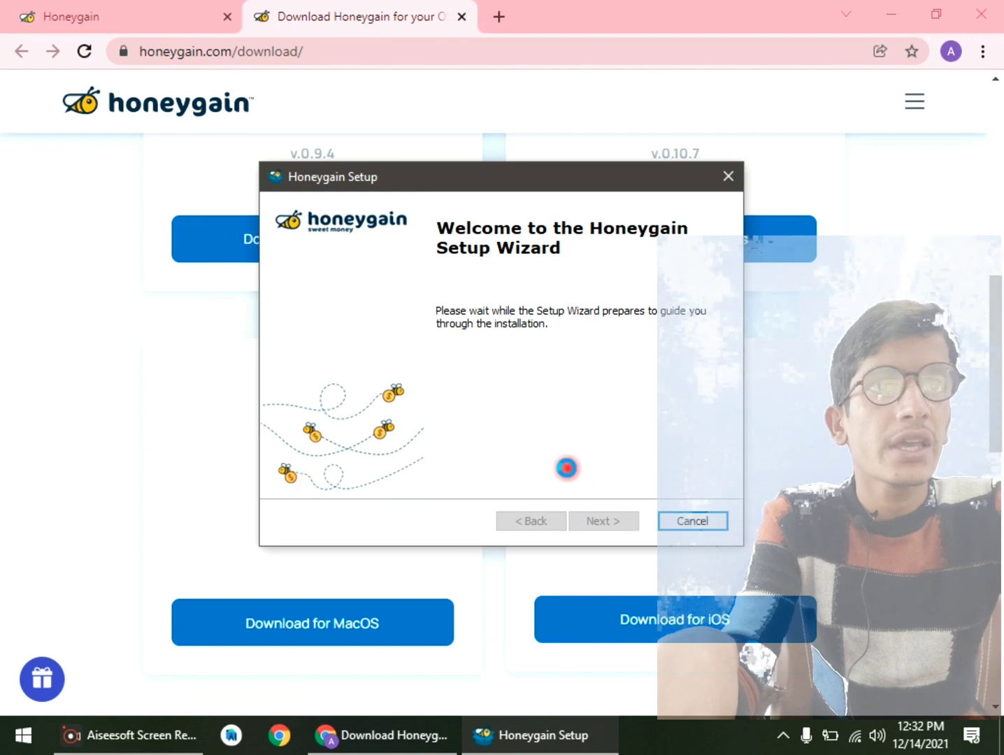
{"action": "left_click_drag", "start_coordinate": [454, 190], "coordinate": [434, 209]}
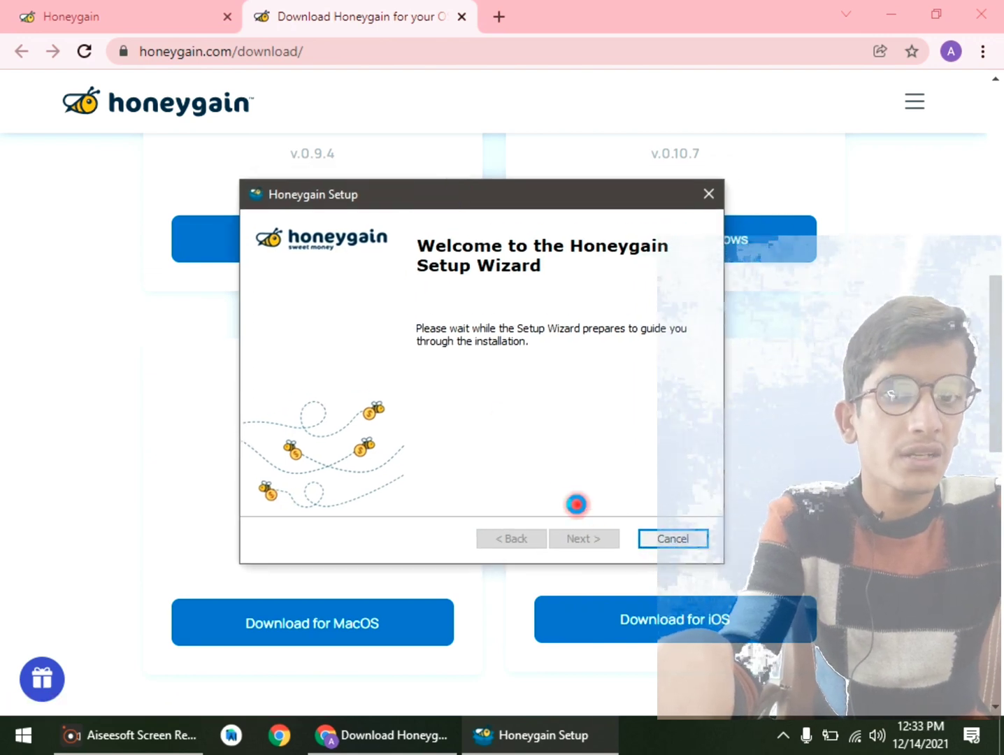
{"action": "left_click", "coordinate": [21, 11]}
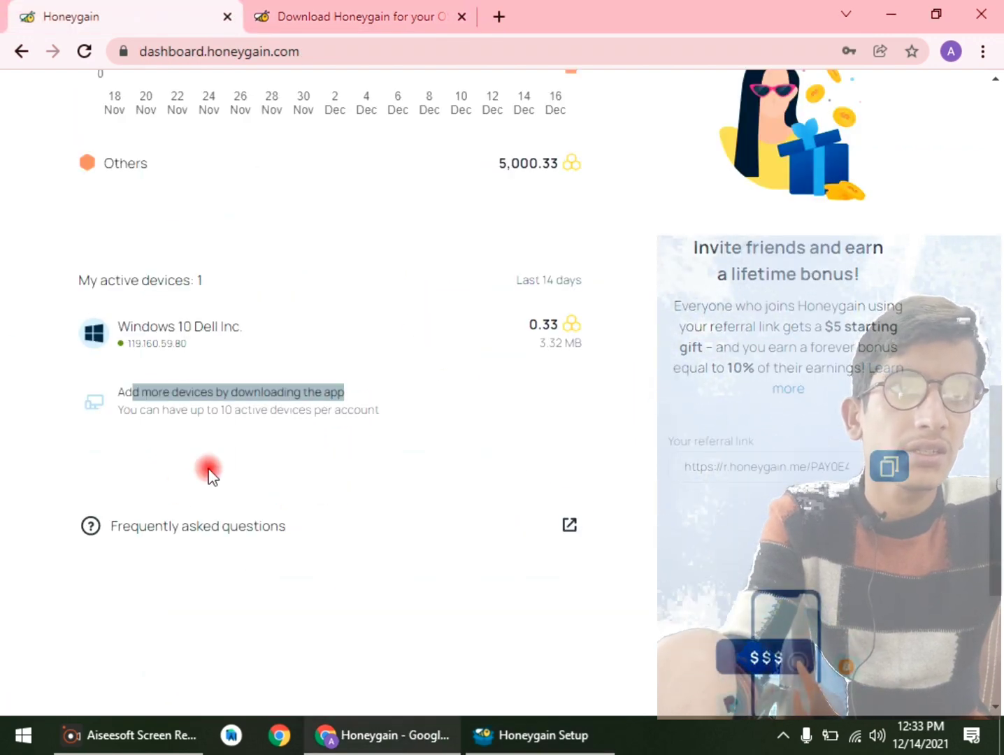
{"action": "scroll", "coordinate": [208, 531], "scroll_direction": "up", "scroll_amount": 10}
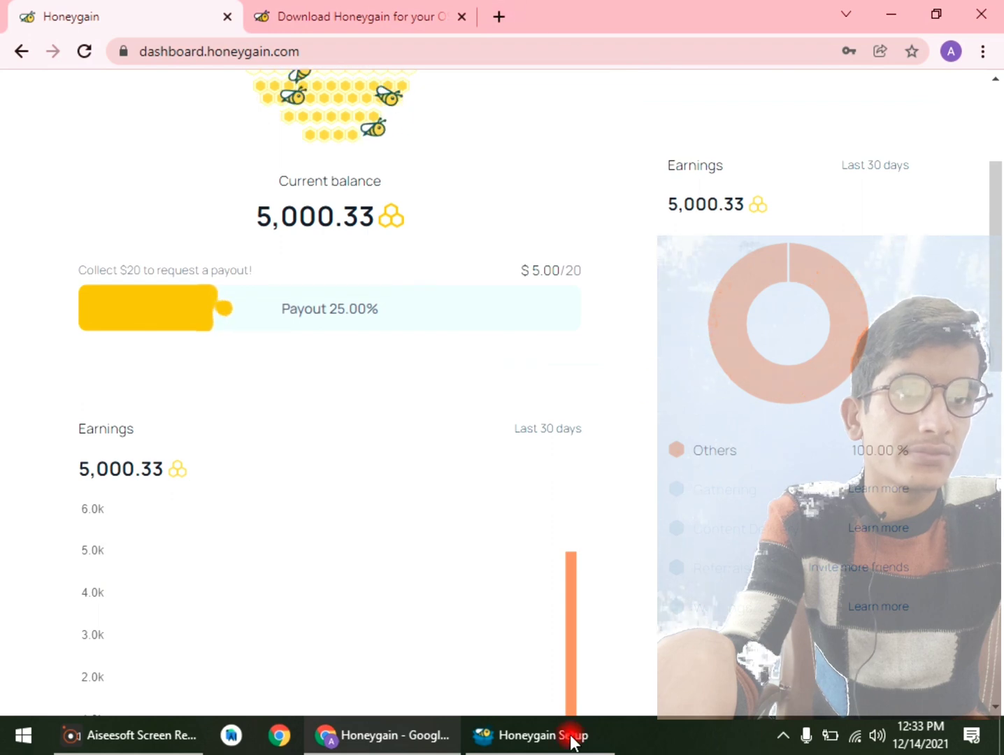
{"action": "left_click", "coordinate": [572, 739]}
{"action": "left_click", "coordinate": [580, 543]}
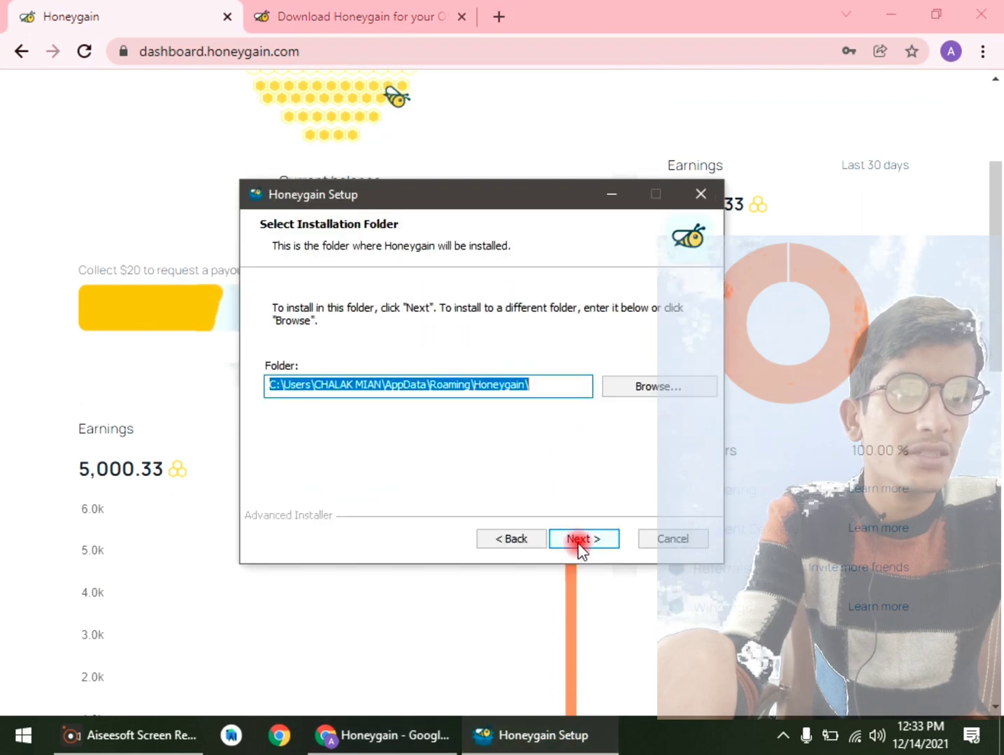
{"action": "left_click", "coordinate": [578, 543]}
{"action": "left_click", "coordinate": [575, 538]}
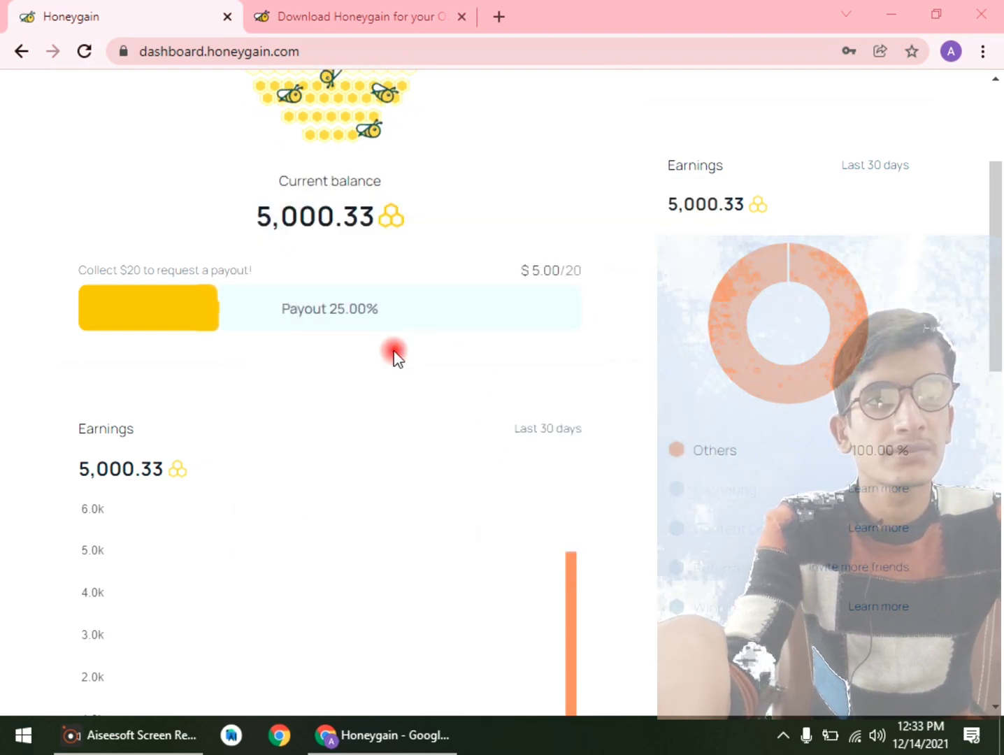
- Check the 5,000.33 balance and 17 Dec earnings bar, then show Honeygain under Recently added in Start
{"action": "scroll", "coordinate": [393, 356], "scroll_direction": "up", "scroll_amount": 3}
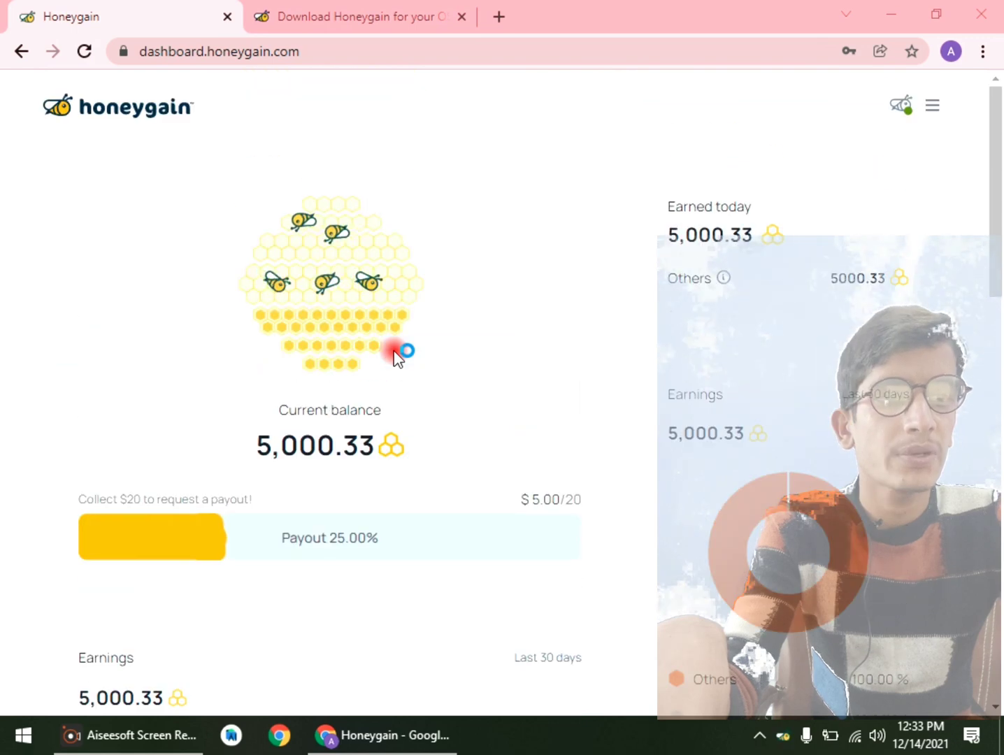
{"action": "scroll", "coordinate": [394, 353], "scroll_direction": "down", "scroll_amount": 3}
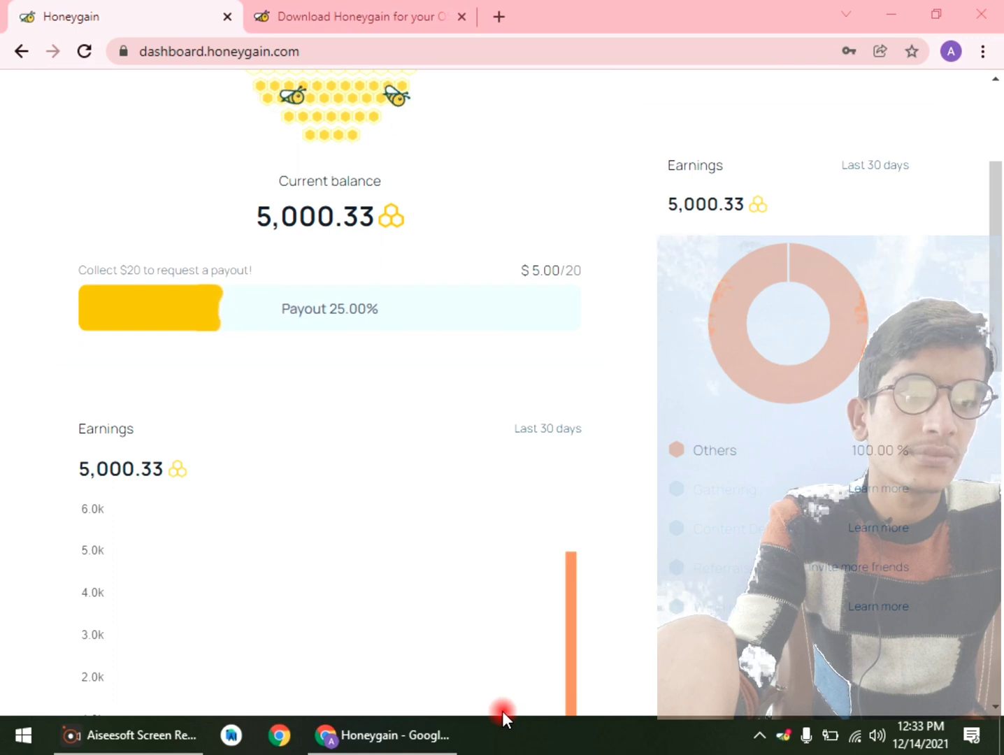
{"action": "mouse_move", "coordinate": [571, 691]}
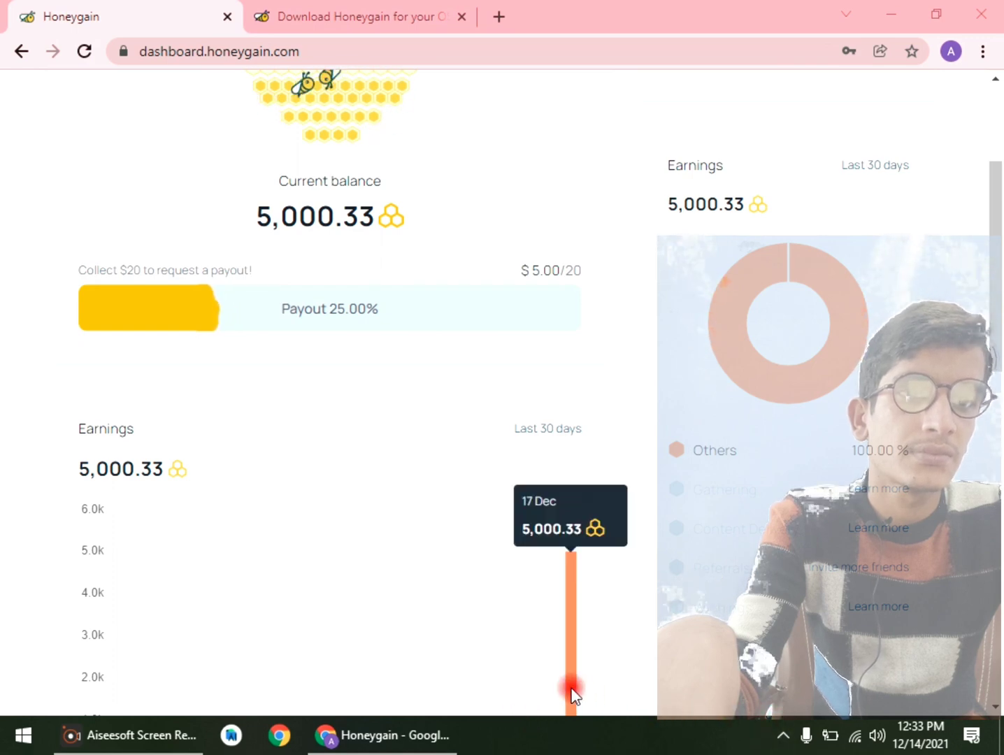
{"action": "scroll", "coordinate": [518, 587], "scroll_direction": "down", "scroll_amount": 1}
{"action": "scroll", "coordinate": [497, 522], "scroll_direction": "up", "scroll_amount": 4}
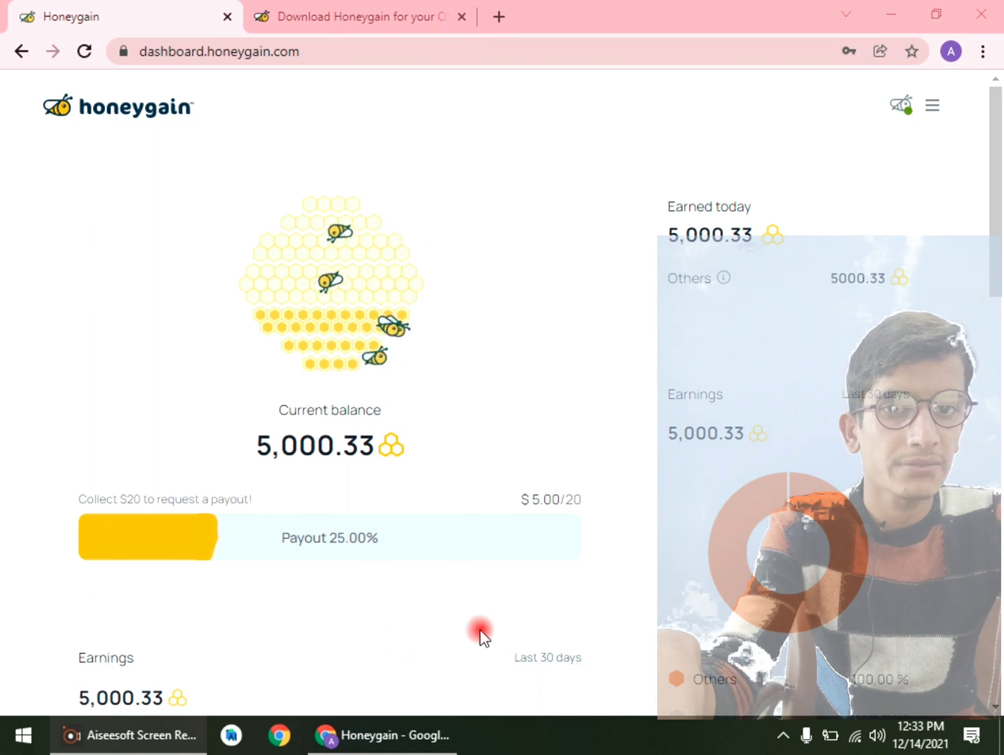
{"action": "left_click", "coordinate": [23, 735]}
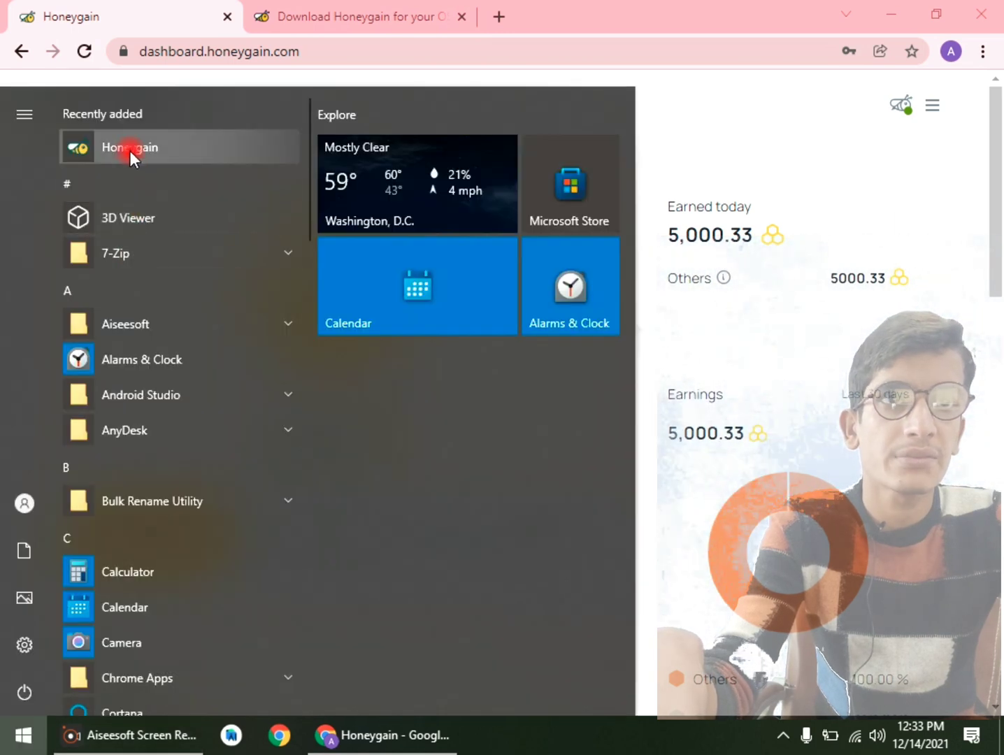
- Launch the newly installed Honeygain app while reviewing the dashboard's 30-day earnings chart
{"action": "left_click", "coordinate": [129, 148]}
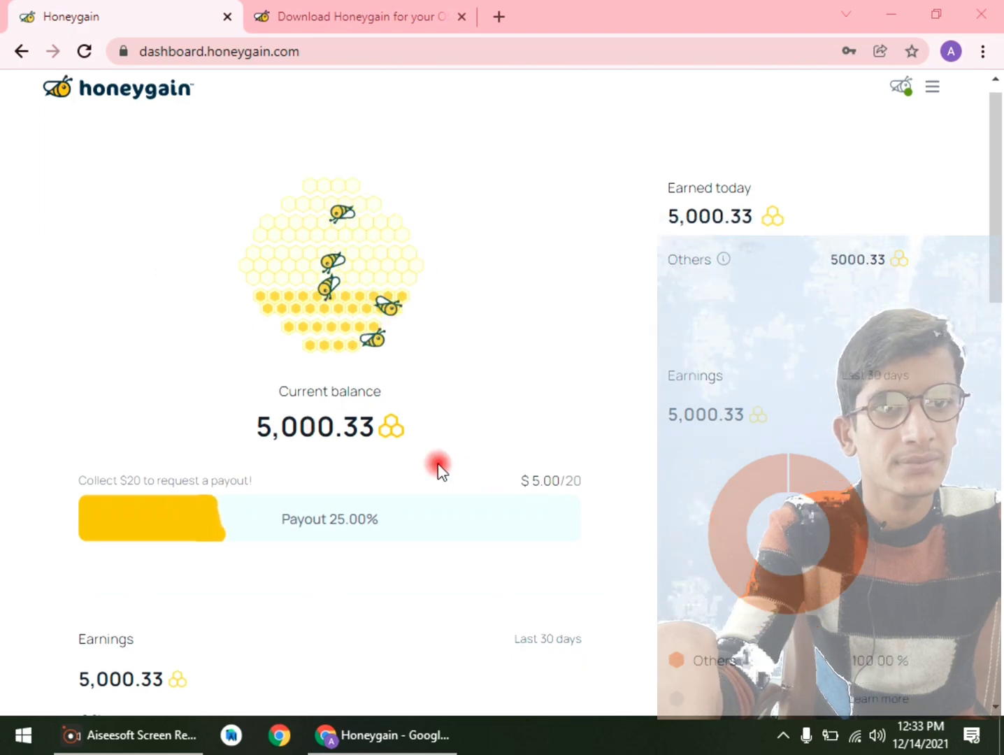
{"action": "scroll", "coordinate": [427, 462], "scroll_direction": "down", "scroll_amount": 3}
{"action": "scroll", "coordinate": [428, 461], "scroll_direction": "down", "scroll_amount": 6}
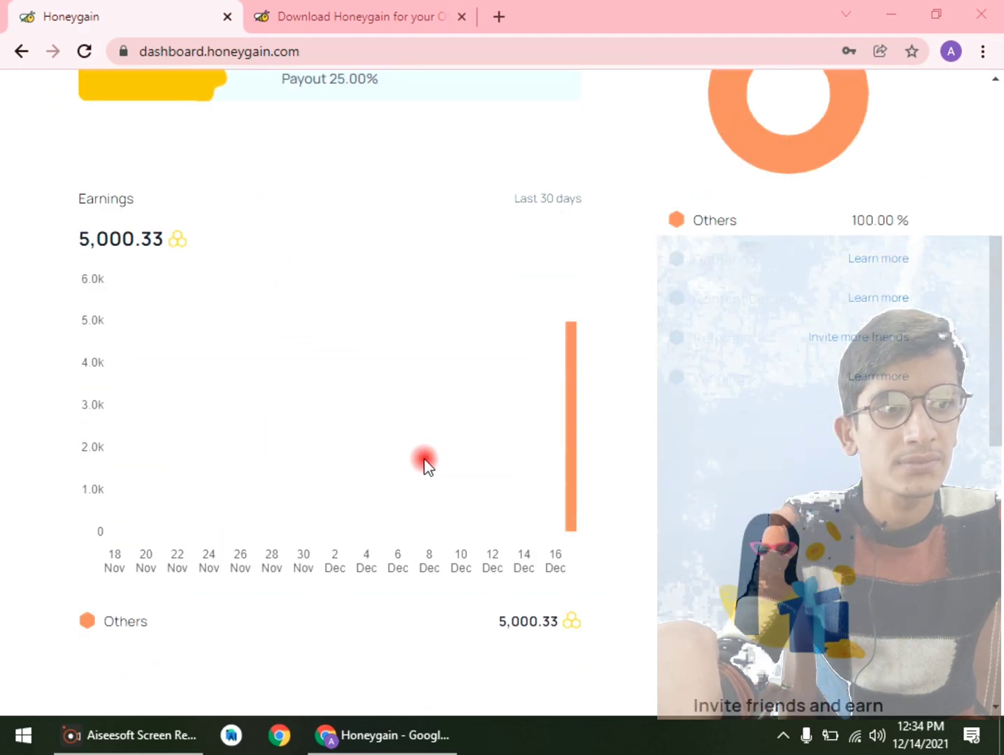
{"action": "scroll", "coordinate": [426, 462], "scroll_direction": "up", "scroll_amount": 9}
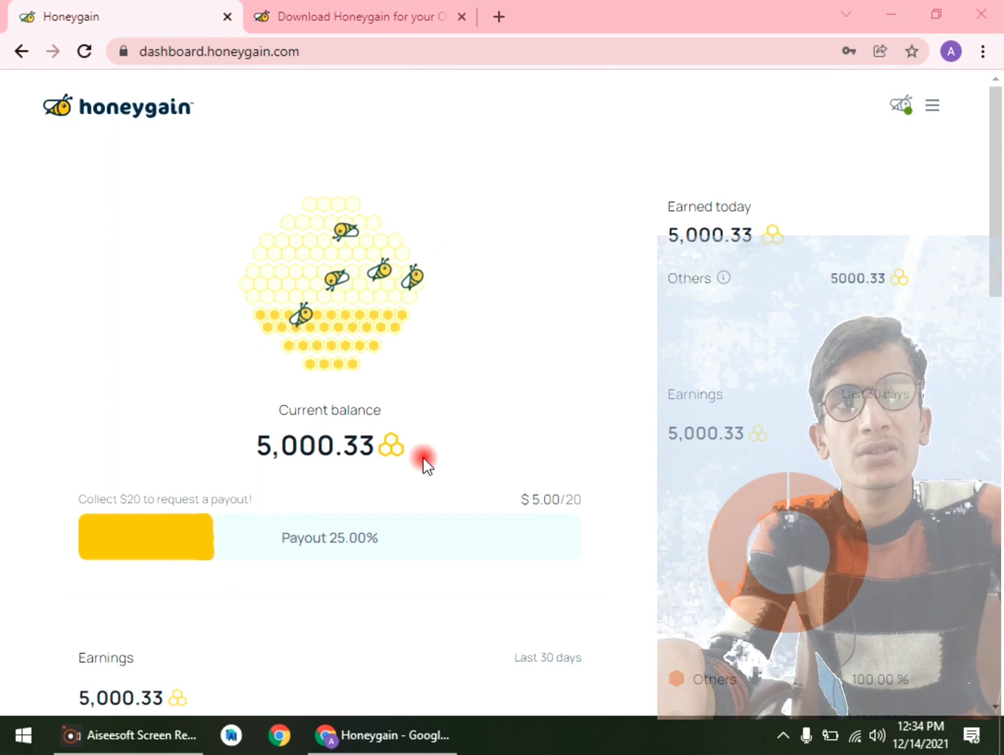
{"action": "scroll", "coordinate": [423, 463], "scroll_direction": "down", "scroll_amount": 3}
{"action": "scroll", "coordinate": [421, 451], "scroll_direction": "up", "scroll_amount": 3}
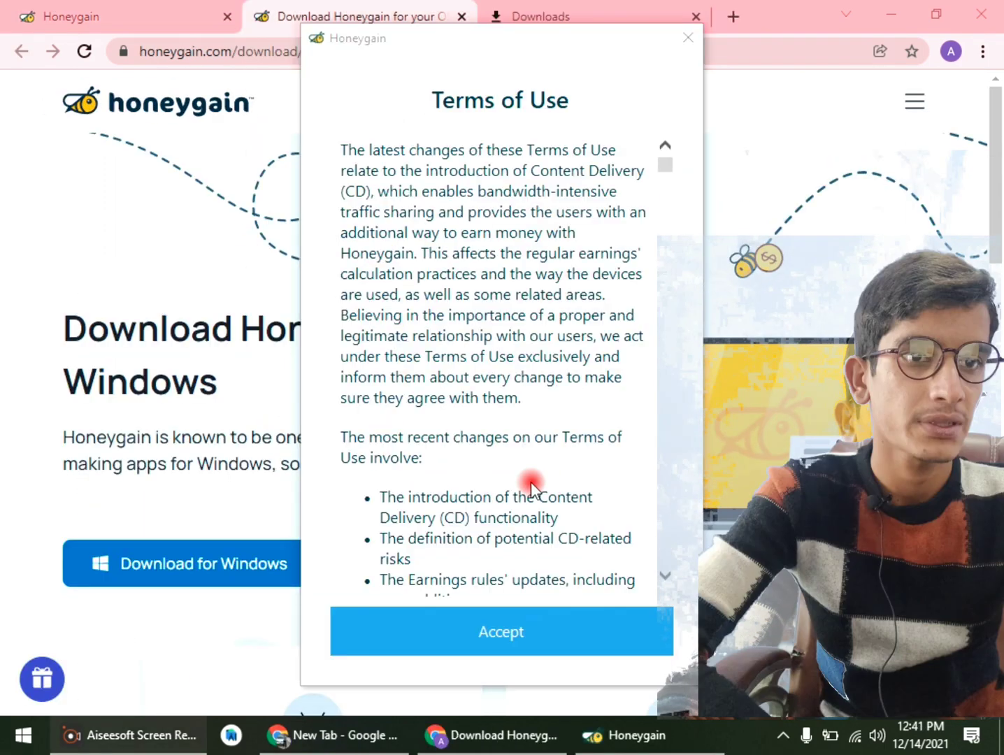
- Scroll through and accept the Terms of Use, then focus the Log In Email field
{"action": "scroll", "coordinate": [478, 450], "scroll_direction": "down", "scroll_amount": 10}
{"action": "scroll", "coordinate": [481, 452], "scroll_direction": "down", "scroll_amount": 15}
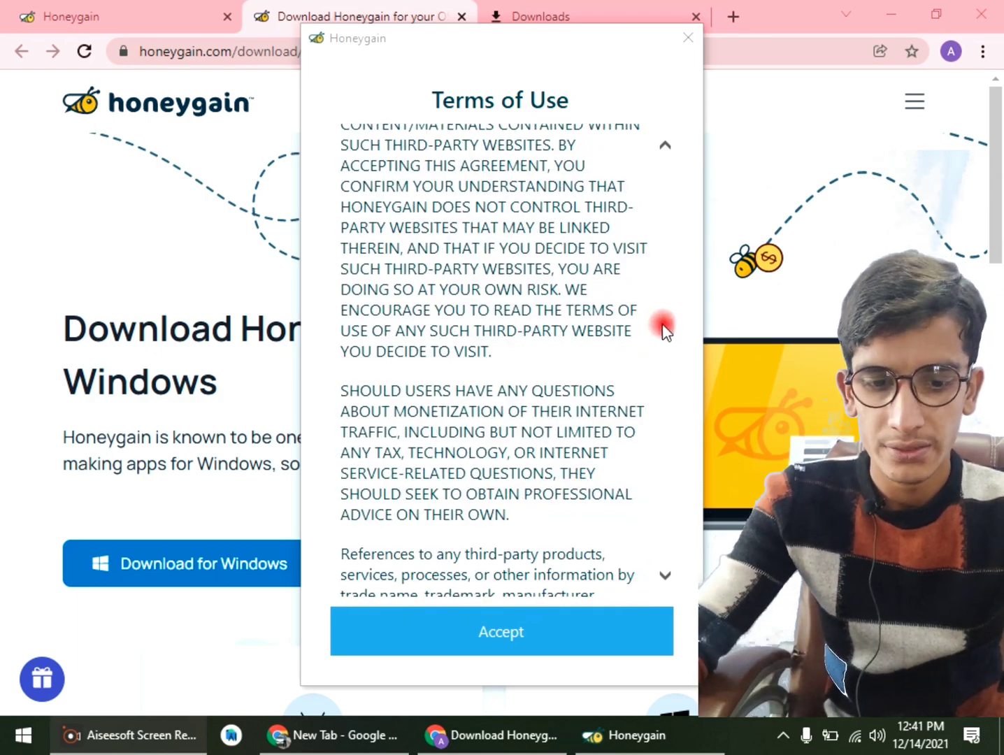
{"action": "left_click_drag", "start_coordinate": [662, 328], "coordinate": [681, 565]}
{"action": "left_click", "coordinate": [529, 621]}
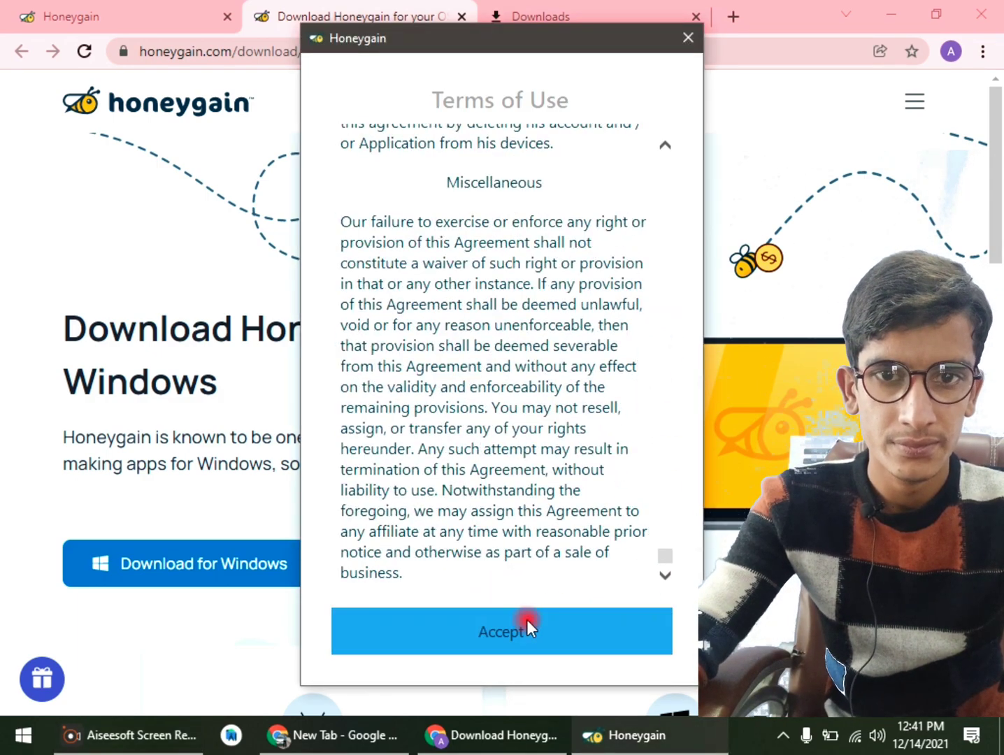
{"action": "left_click", "coordinate": [474, 248]}
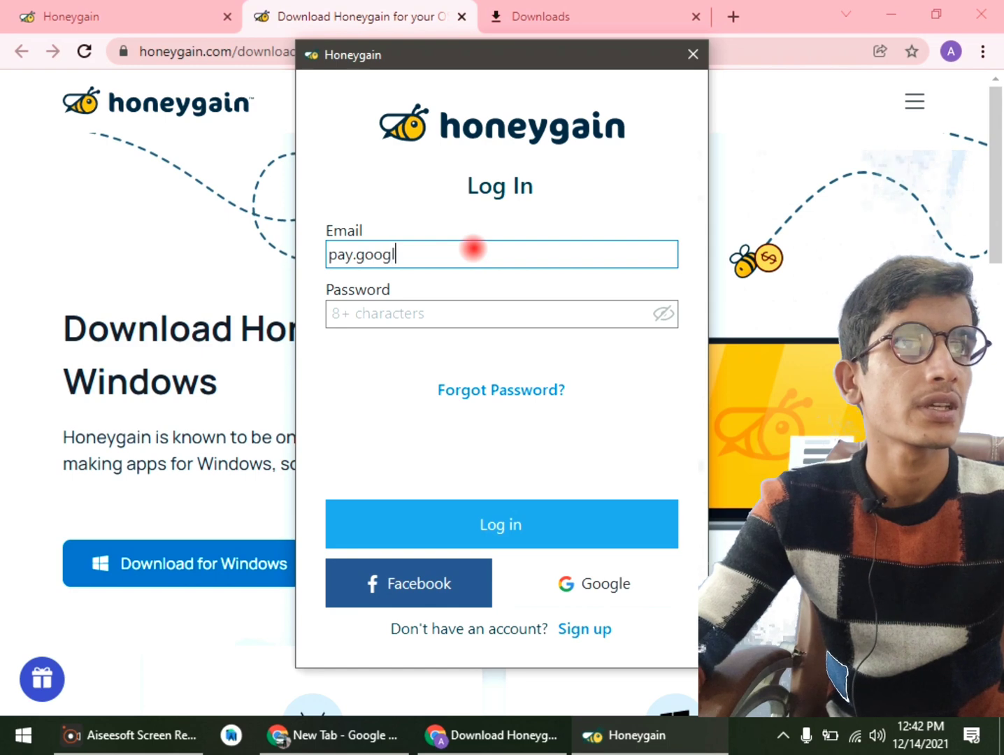
- Copy the account e-mail from the browser's Google account panel
{"action": "type", "text": "https://r.honeygain.me/PAY0E4E5E5"}
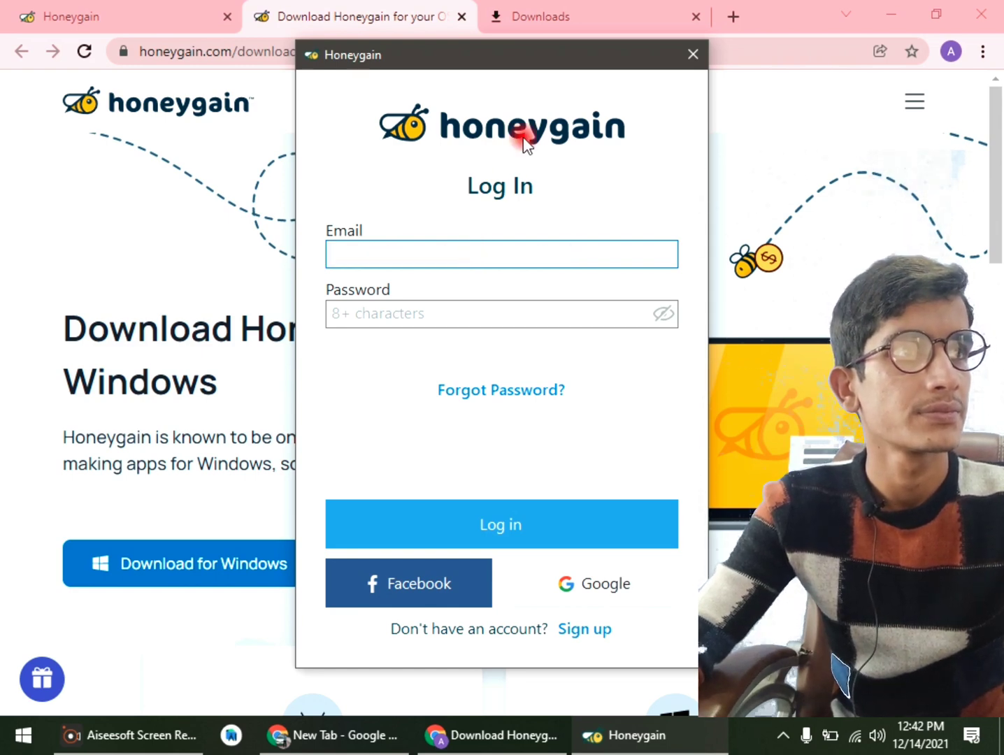
{"action": "left_click", "coordinate": [579, 8]}
{"action": "left_click", "coordinate": [696, 17]}
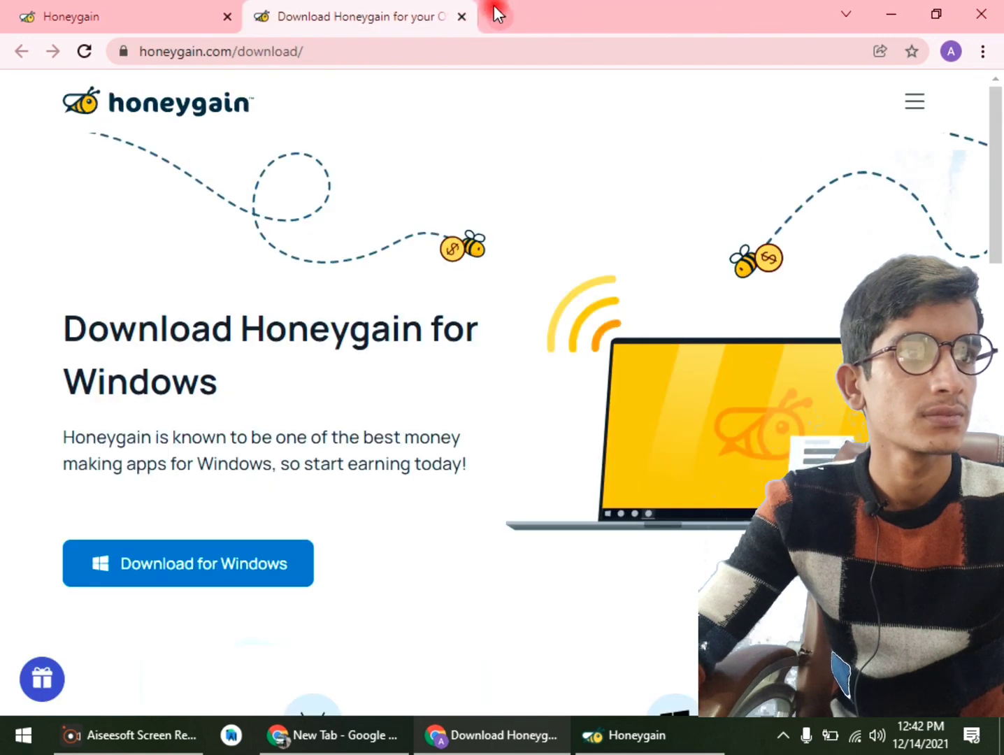
{"action": "left_click", "coordinate": [497, 14]}
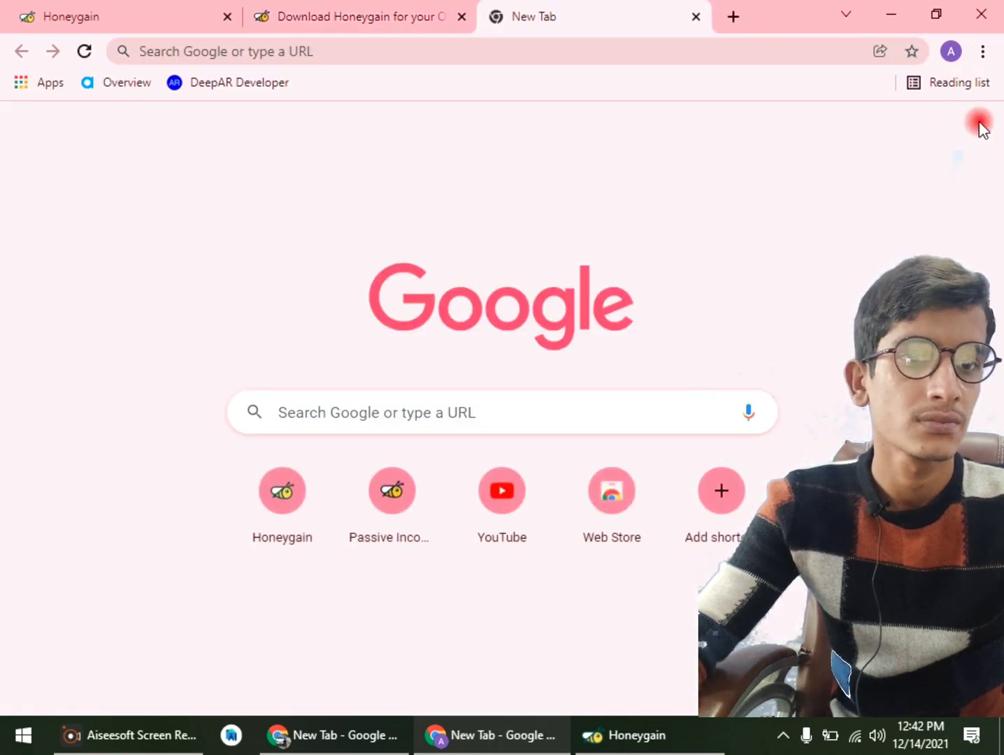
{"action": "left_click", "coordinate": [968, 132]}
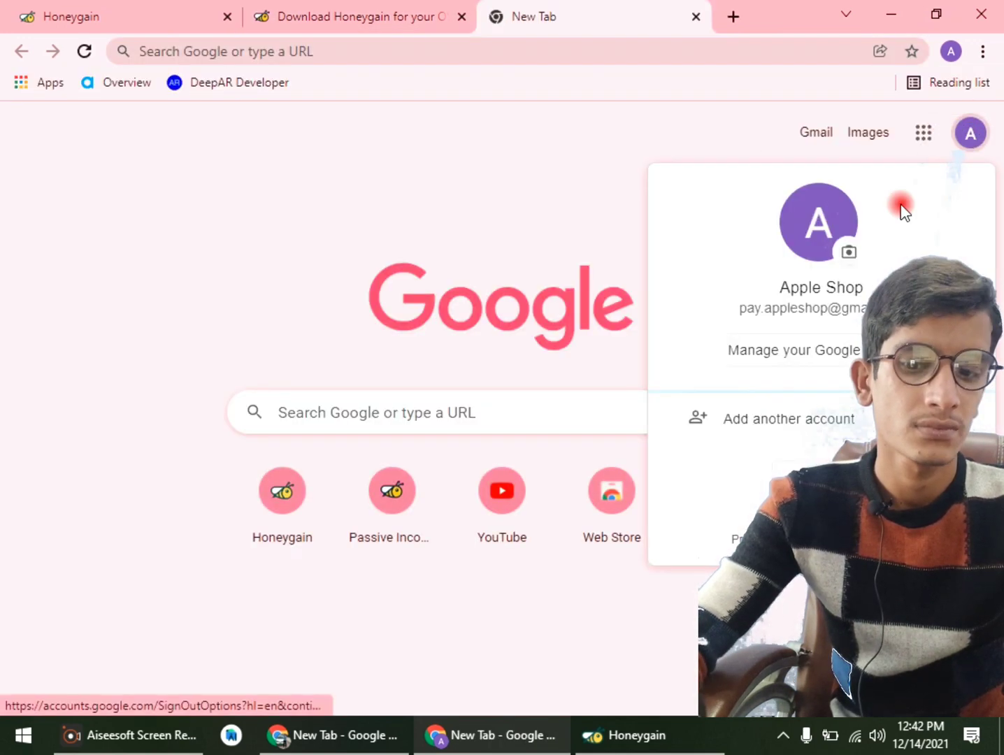
{"action": "right_click", "coordinate": [763, 314]}
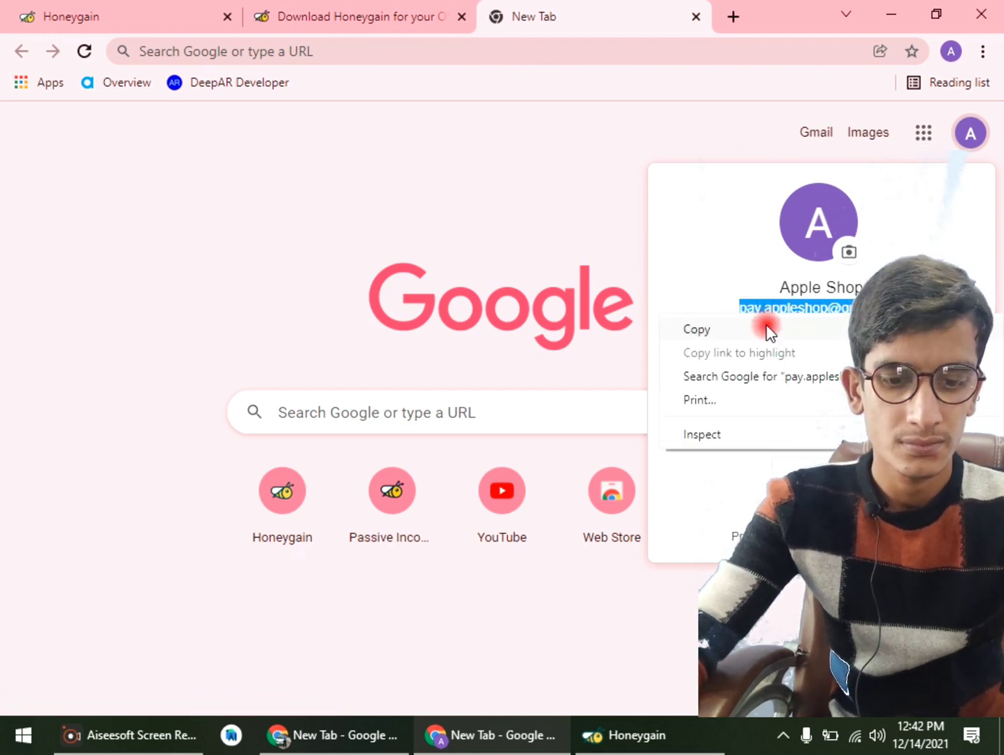
{"action": "left_click", "coordinate": [766, 327]}
- Back in the Honeygain login window, enter the account password and submit
{"action": "left_click", "coordinate": [306, 13]}
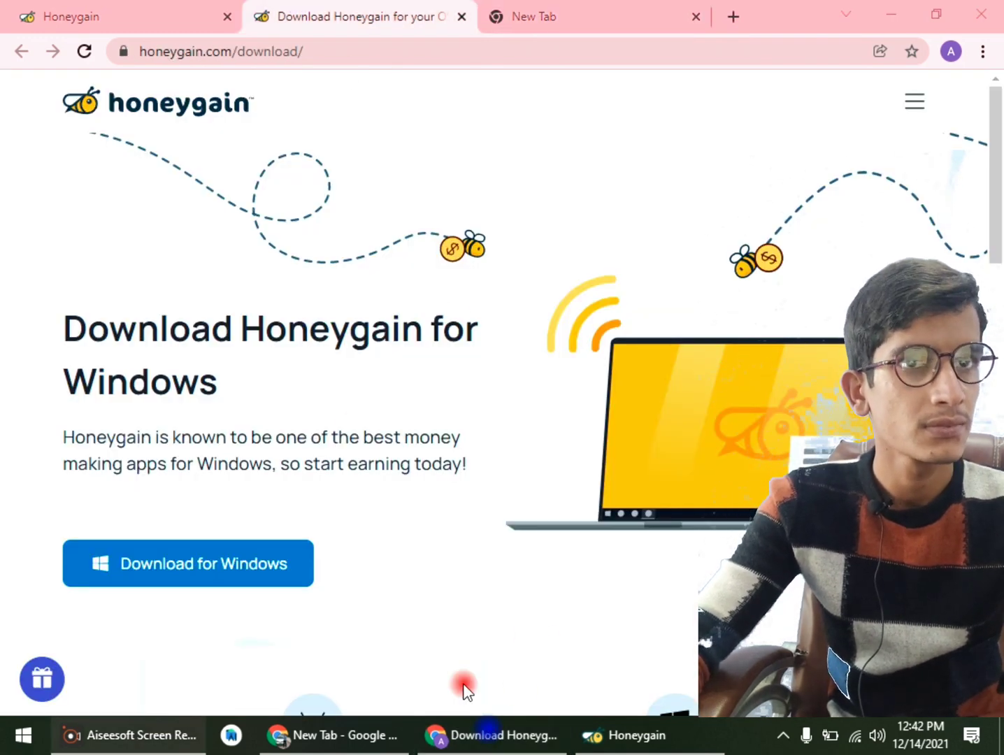
{"action": "left_click", "coordinate": [587, 736]}
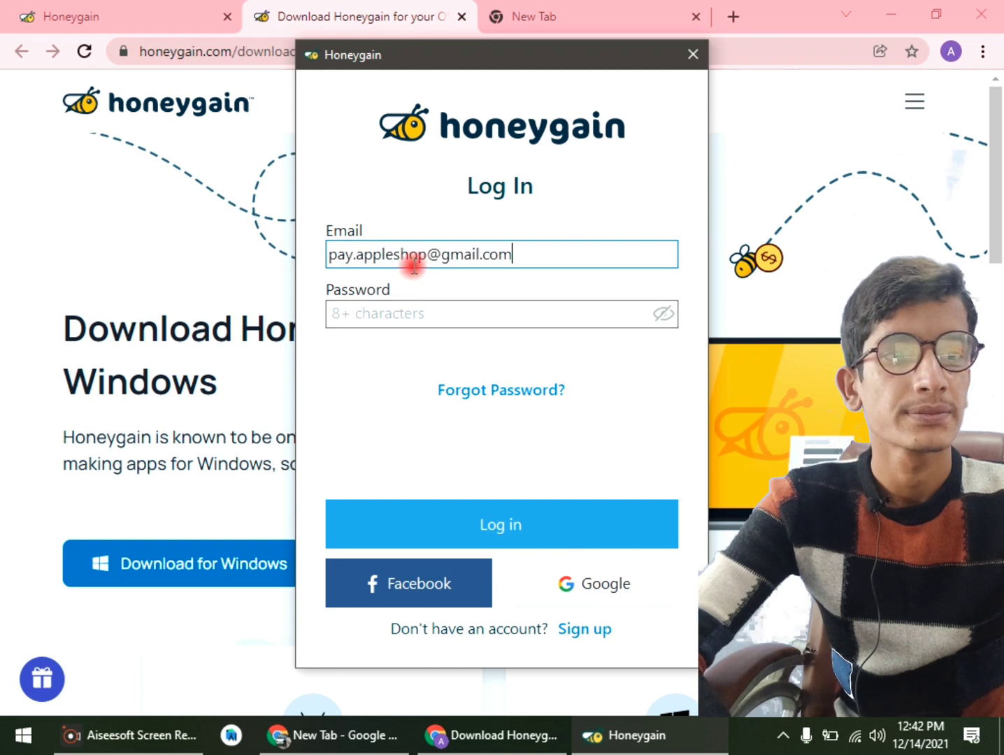
{"action": "left_click", "coordinate": [383, 302]}
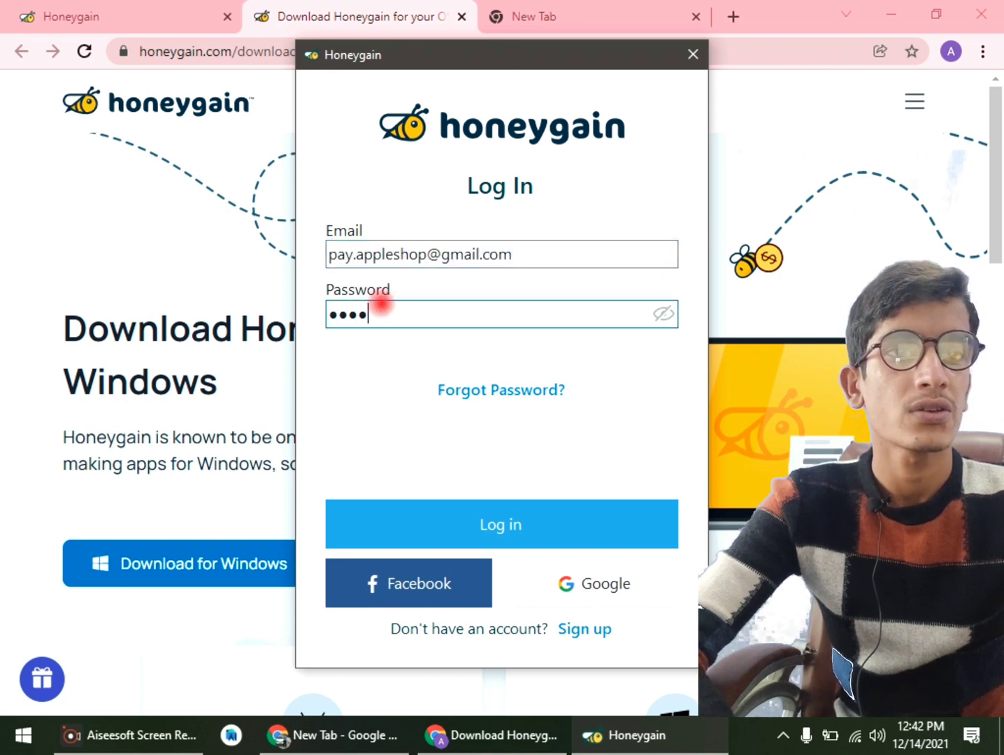
{"action": "key", "text": "Return"}
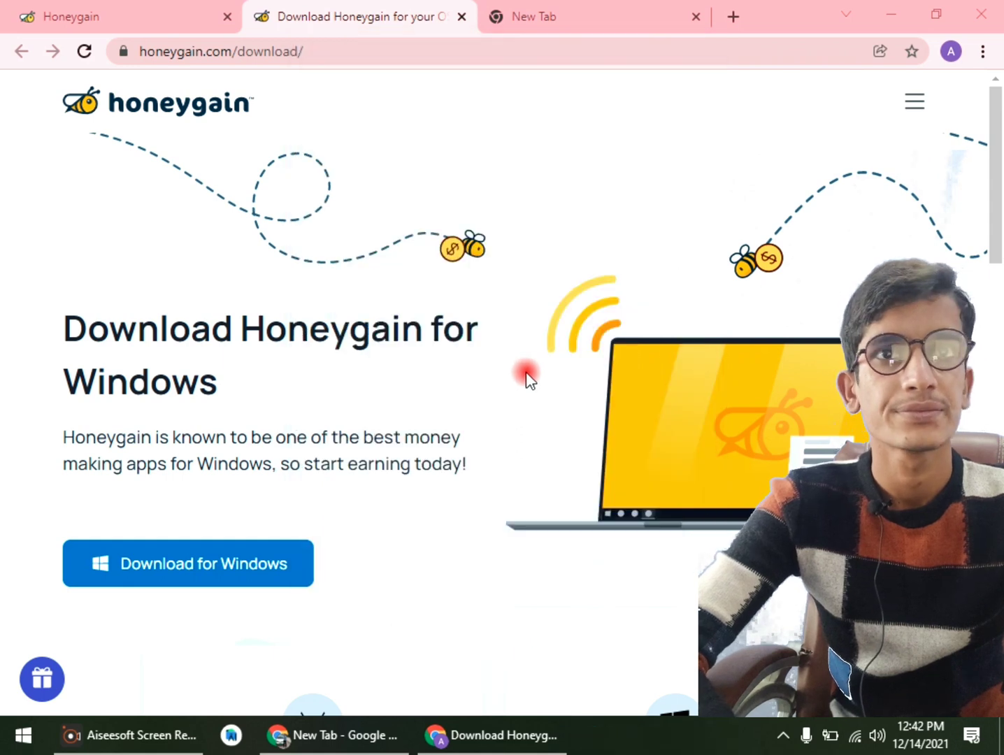
- Return to the Honeygain web tab and load the dashboard Overview from the menu
{"action": "left_click", "coordinate": [123, 10]}
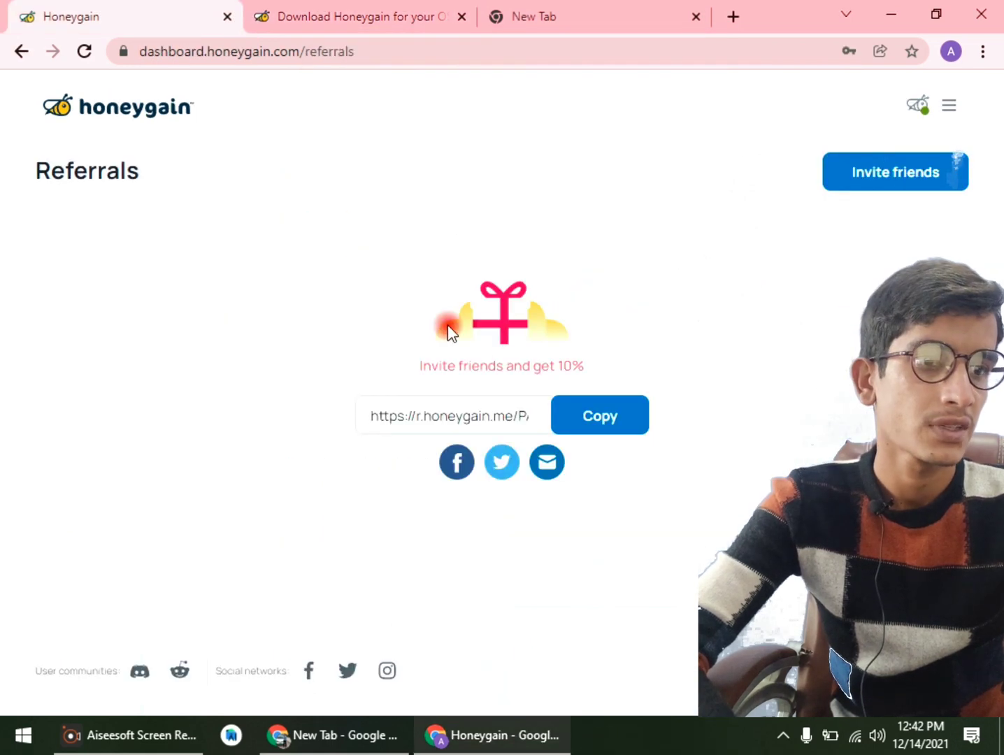
{"action": "left_click", "coordinate": [946, 103]}
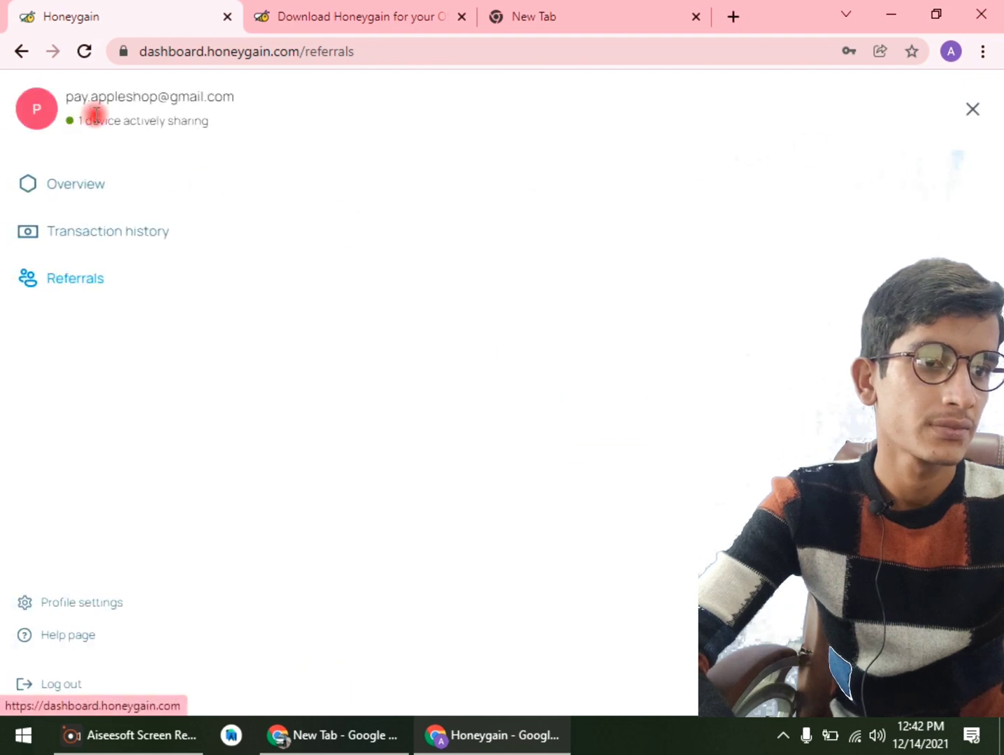
{"action": "left_click", "coordinate": [85, 184]}
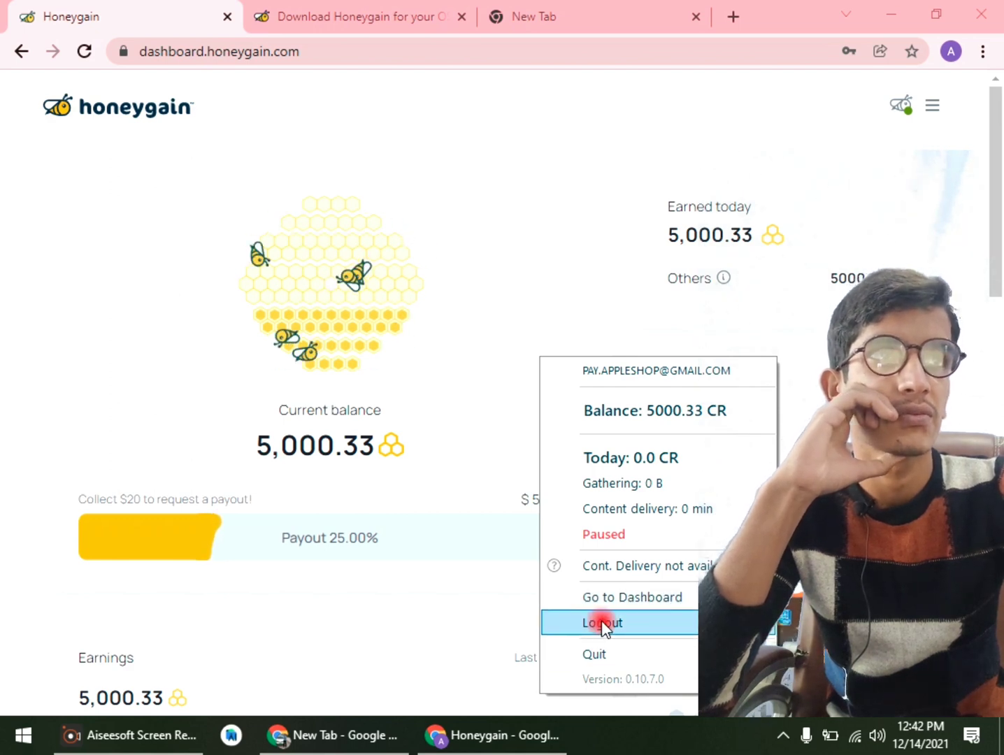
- Open the Honeygain web dashboard from the tray menu, closing the extra login tab
{"action": "left_click", "coordinate": [634, 598]}
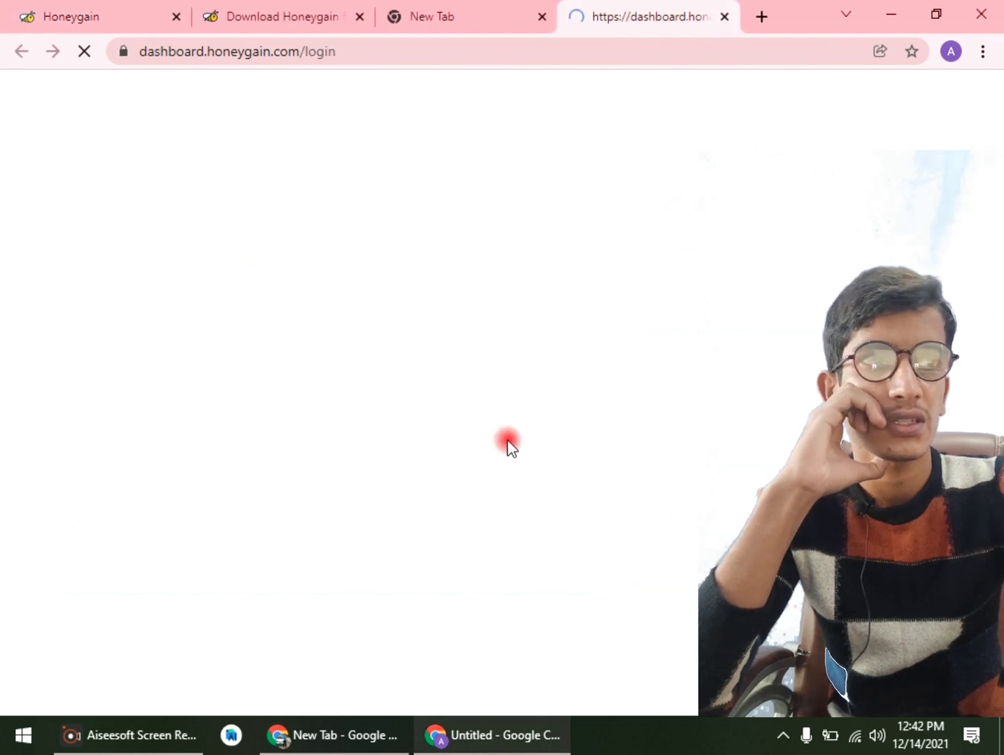
{"action": "left_click", "coordinate": [724, 16]}
{"action": "left_click", "coordinate": [363, 9]}
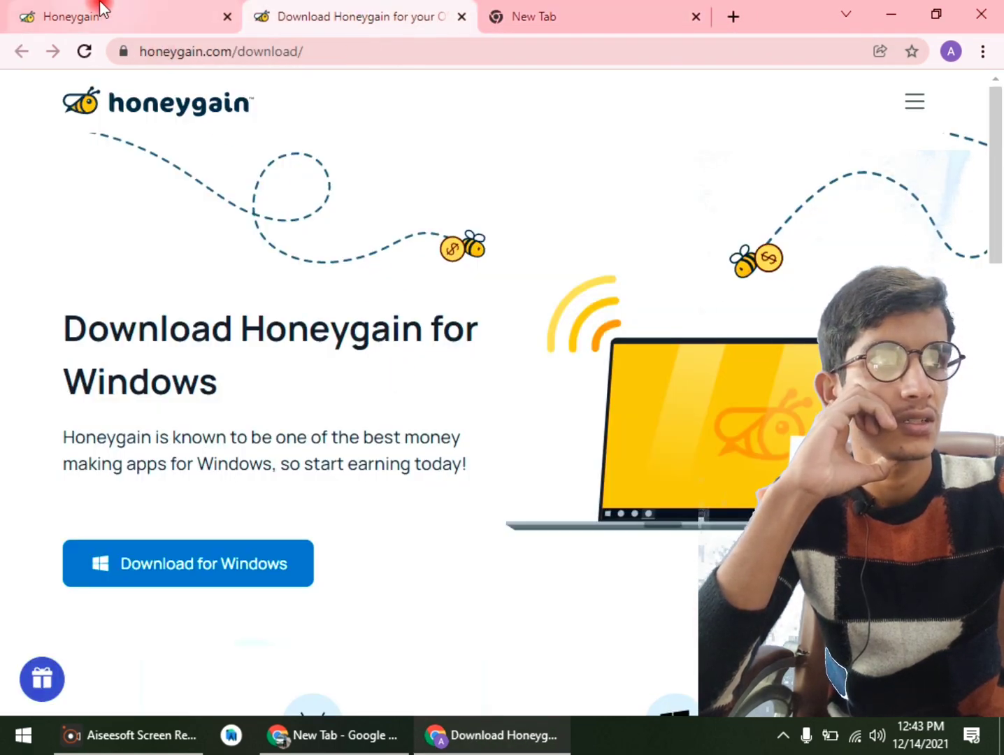
{"action": "left_click", "coordinate": [69, 10]}
- Open the dashboard's account panel showing 1 device actively sharing
{"action": "scroll", "coordinate": [459, 446], "scroll_direction": "down", "scroll_amount": 10}
{"action": "scroll", "coordinate": [460, 446], "scroll_direction": "up", "scroll_amount": 10}
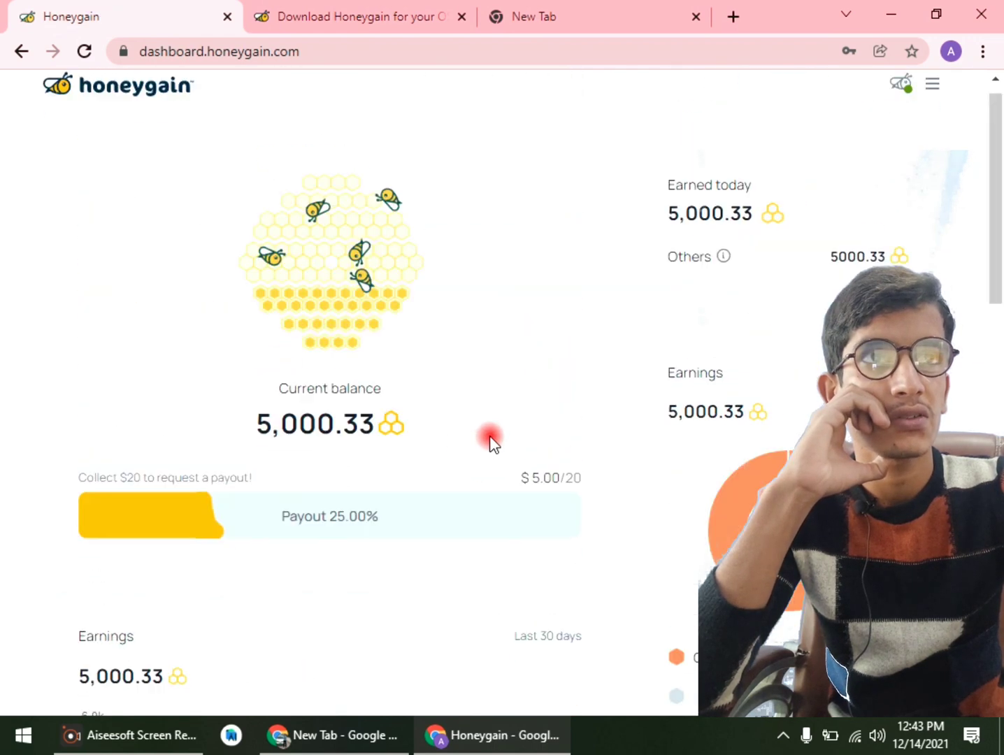
{"action": "left_click", "coordinate": [935, 108]}
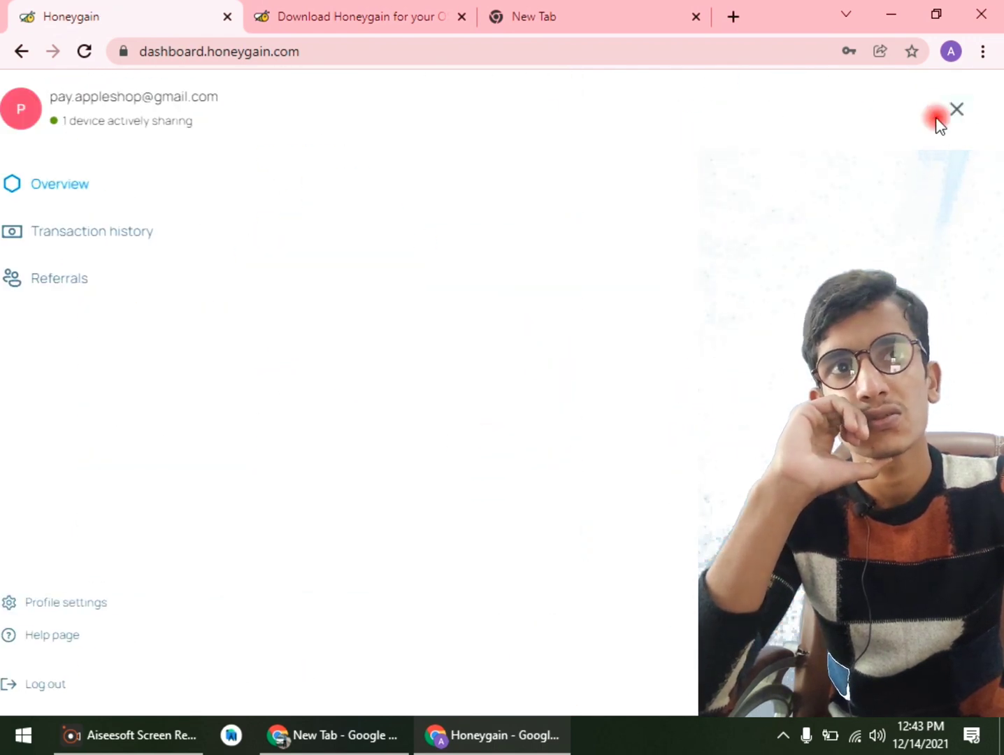